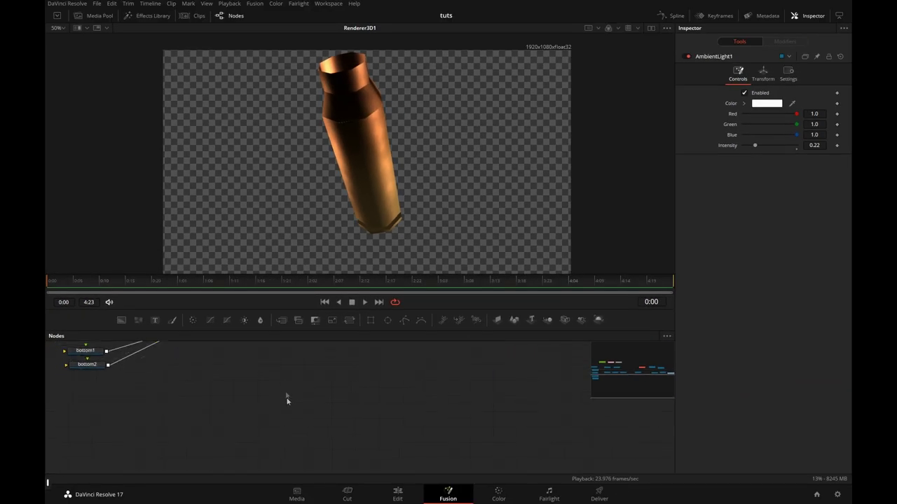
Step: Add a pEmitter node in the empty area below the bottom2 node
mouse_move(277, 411)
left_mouse_down()
mouse_move(269, 425)
mouse_move(284, 406)
left_mouse_up()
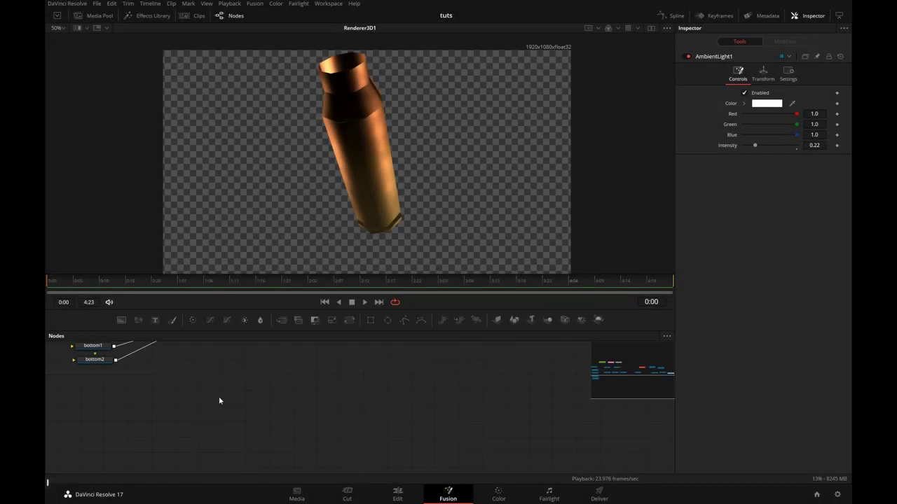
key("ctrl+space")
type("tra")
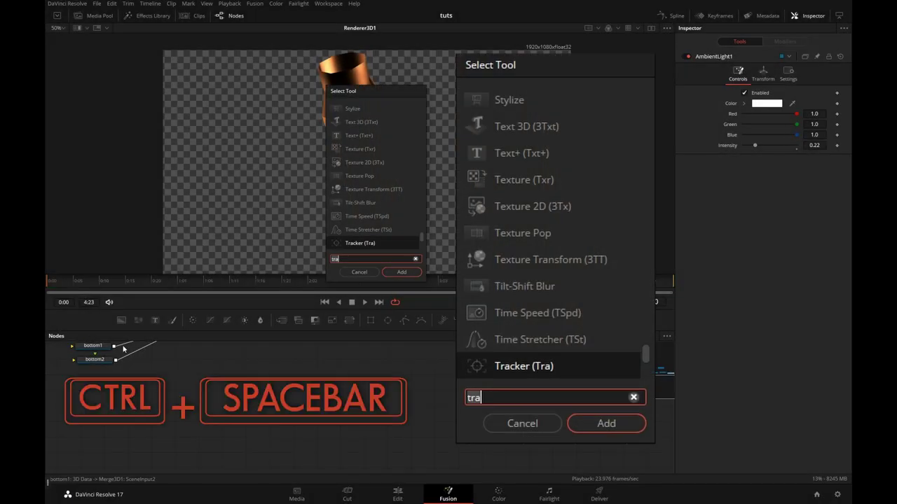
key("BackSpace")
key("BackSpace")
key("BackSpace")
type("pEmitter")
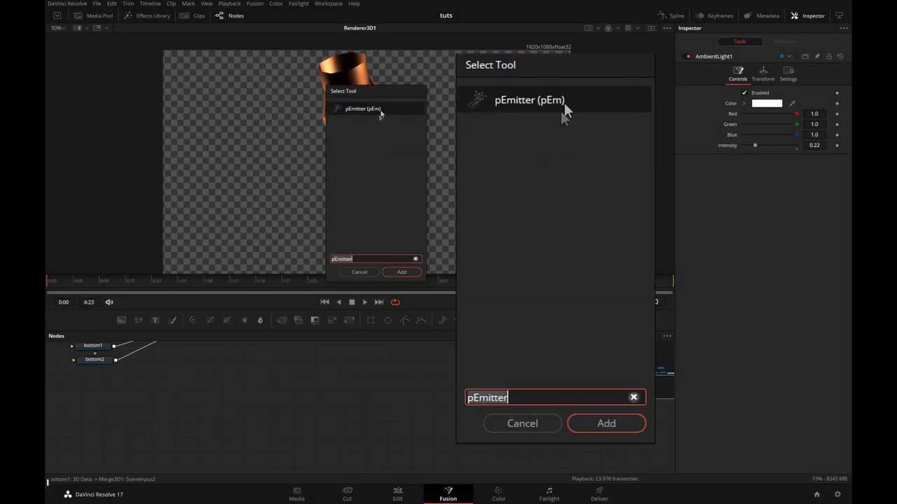
left_click(608, 425)
Step: Add a pRender node connected to the pEmitter node and show it in the viewer
key("ctrl+space")
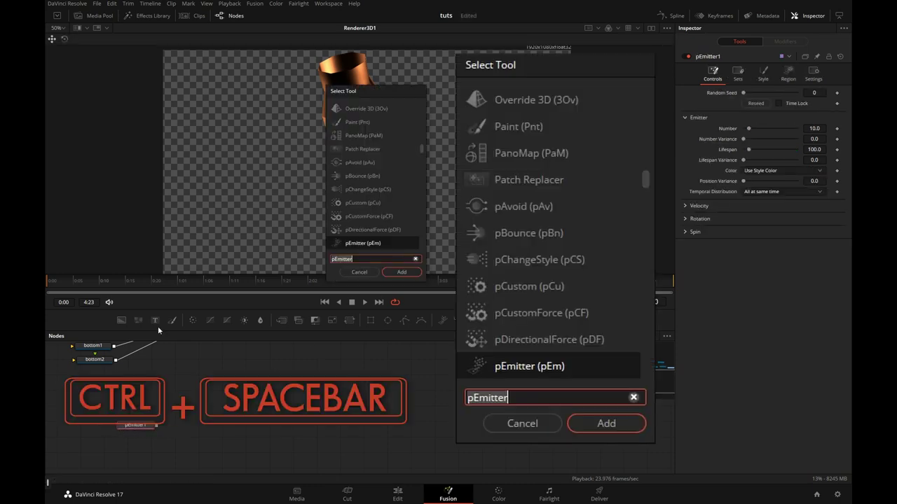
type("pre")
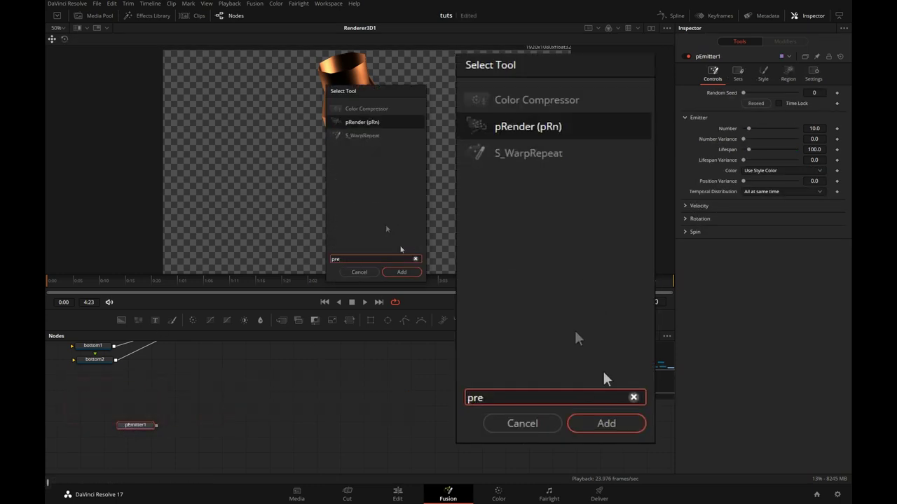
left_click(398, 272)
left_click_drag(189, 426, 426, 214)
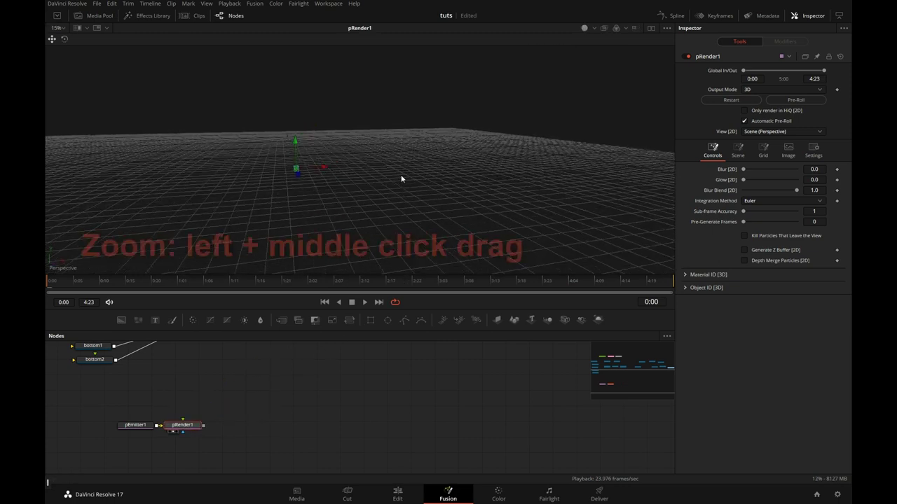
Step: Play back the particle simulation around the emitter and return to the first frame
left_click_drag(402, 180, 317, 211)
key("space")
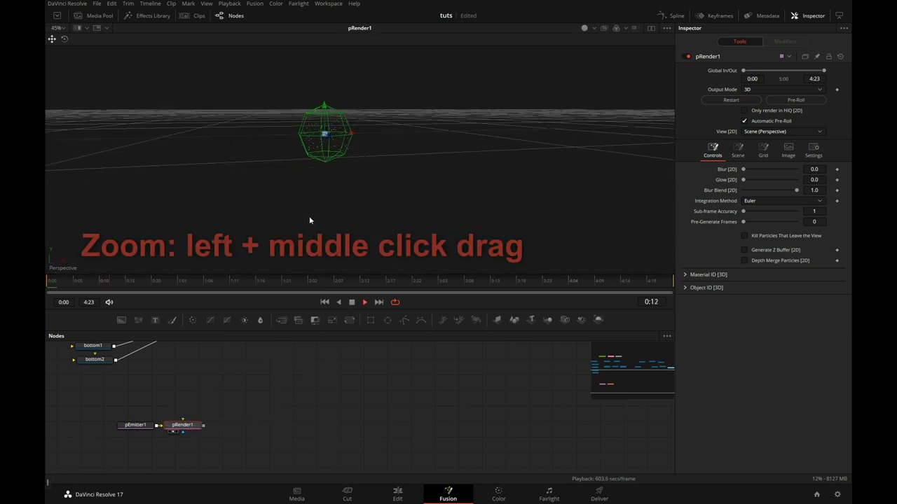
key("space")
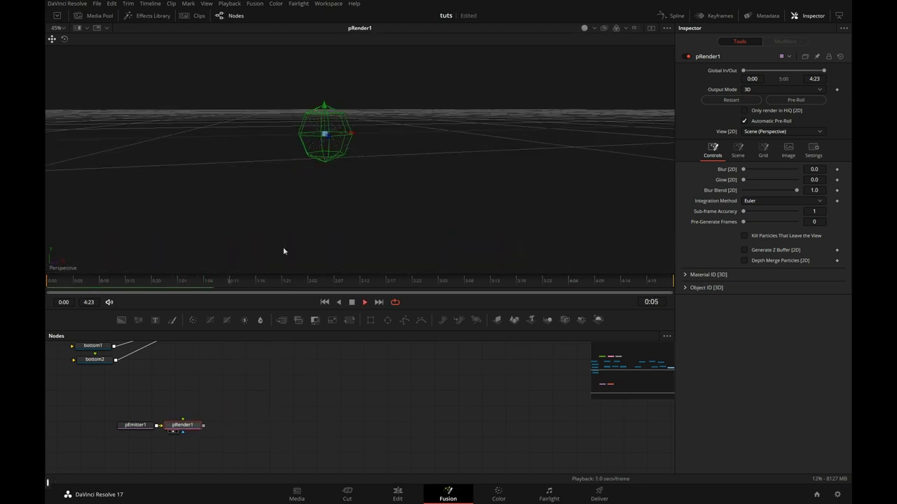
key("Home")
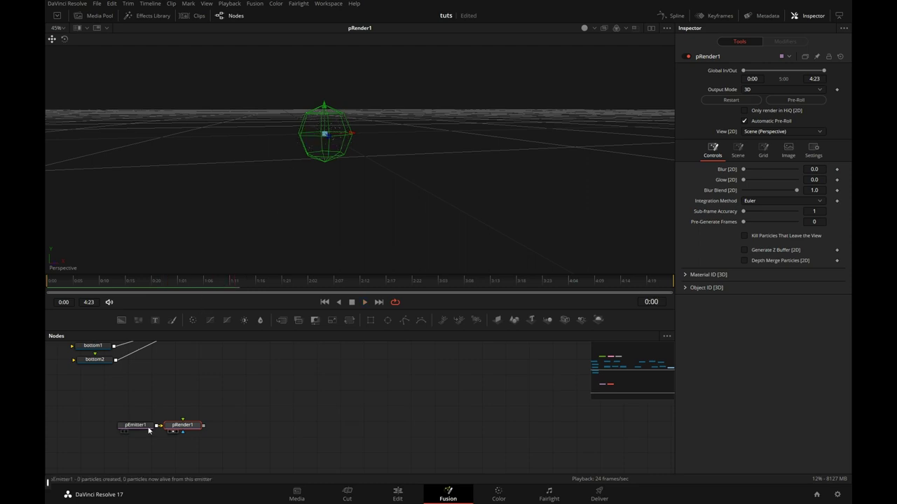
Step: Set the pEmitter's Velocity to about 0.058 and play back the particles
left_click(144, 425)
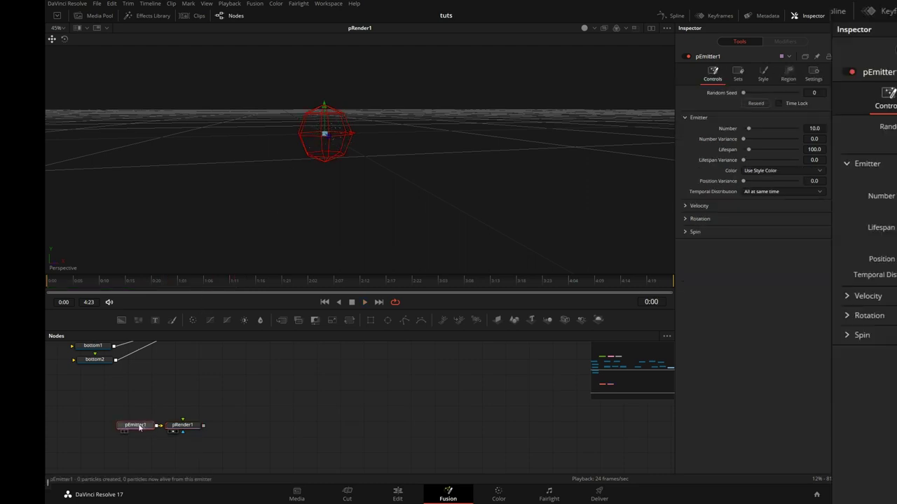
left_click(687, 206)
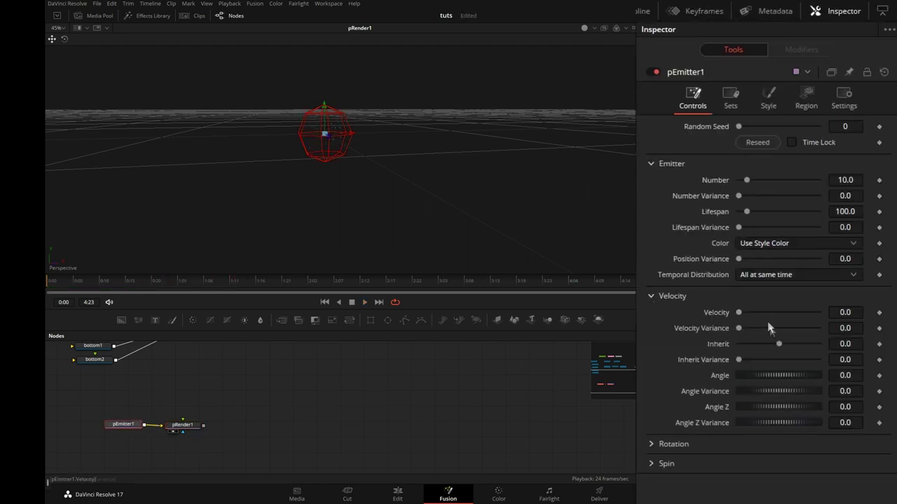
left_click_drag(745, 312, 752, 313)
key("space")
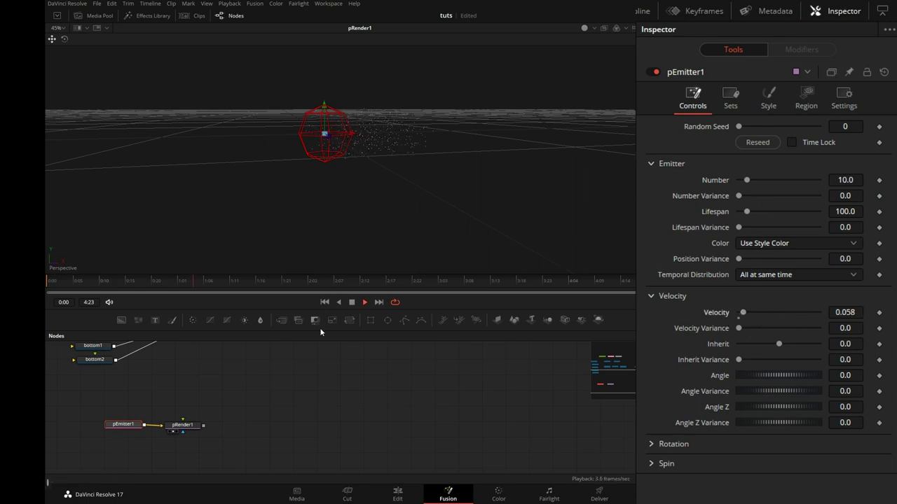
Step: Set the emitter's velocity Angle to about 177.4 and its Angle Variance to 15
left_click_drag(769, 376, 813, 372)
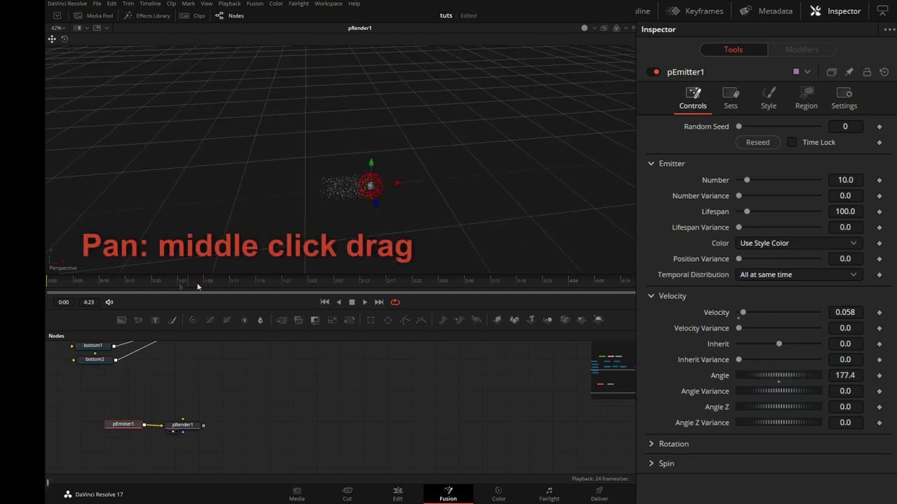
left_click(857, 392)
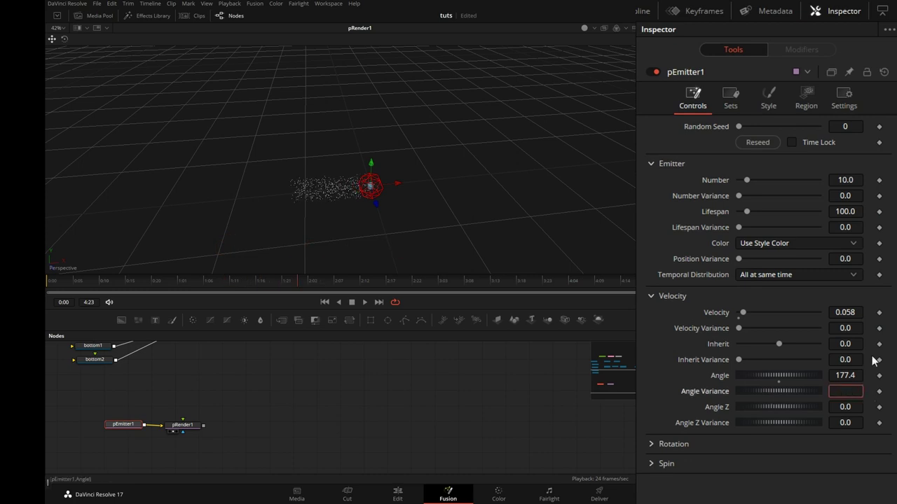
type("15")
key("Tab")
Step: Set the emitter's Angle Z Variance to 30
left_click_drag(856, 423, 854, 424)
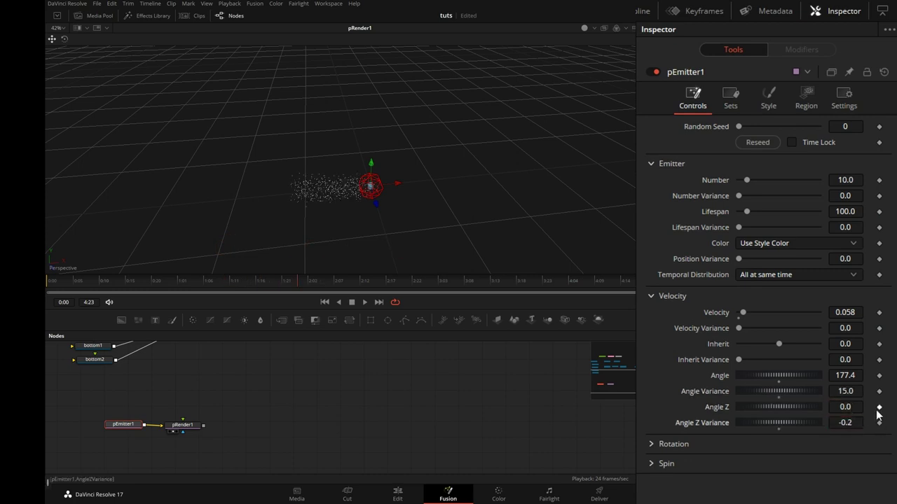
left_click(858, 422)
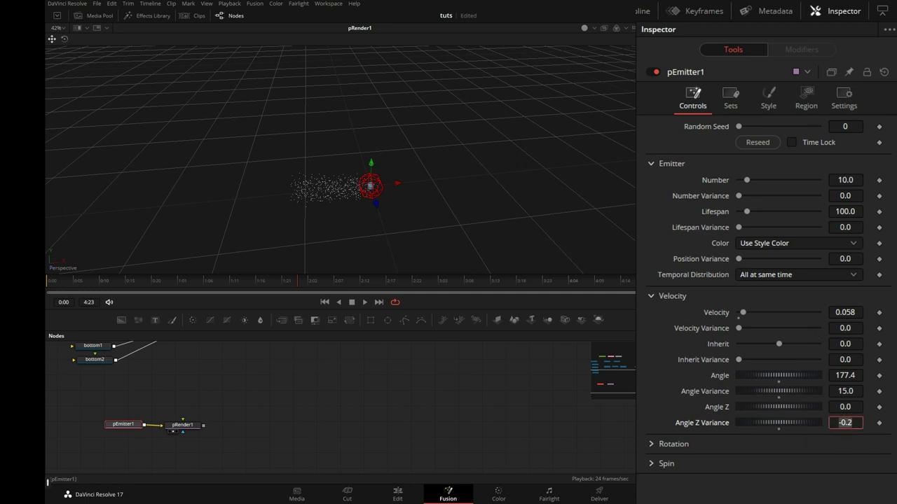
type("30")
key("Tab")
Step: Switch the viewer to quad view and set the emitter's Angle Z Variance to about 11.7
left_click_drag(433, 142, 346, 136)
key("shift+q")
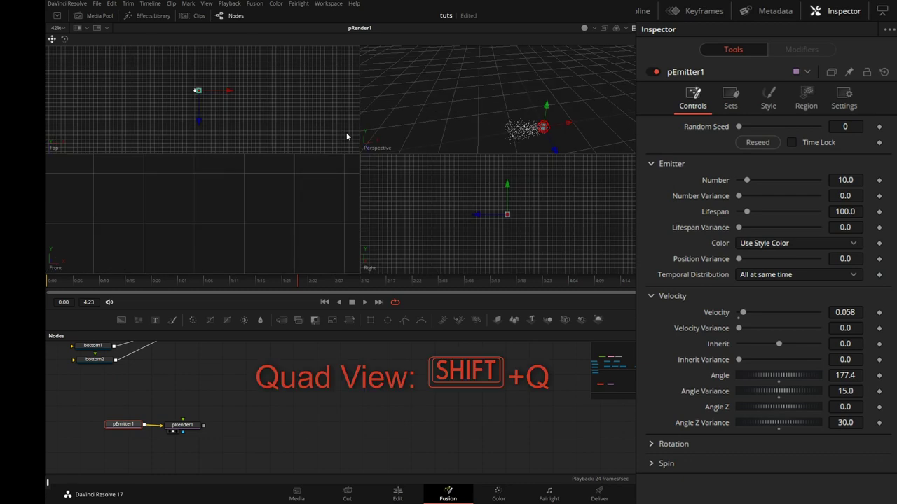
scroll(234, 111, "up", 7)
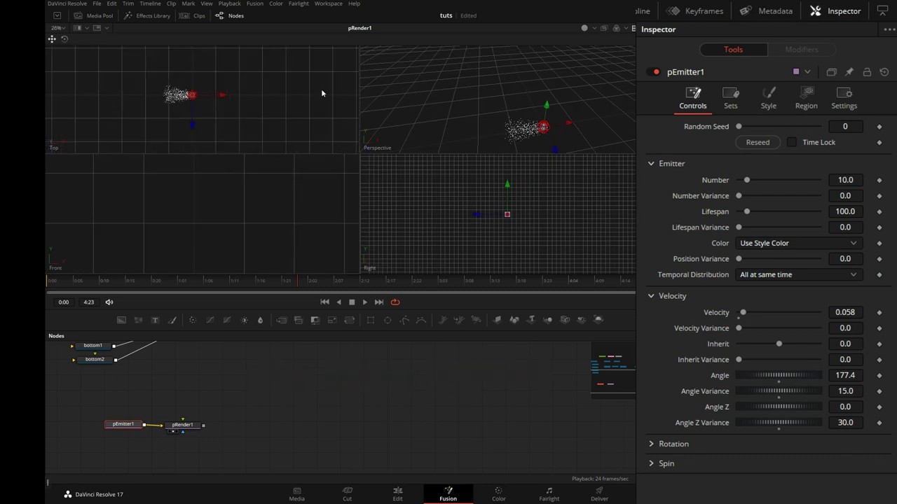
scroll(194, 105, "up", 6)
left_click_drag(230, 96, 247, 79)
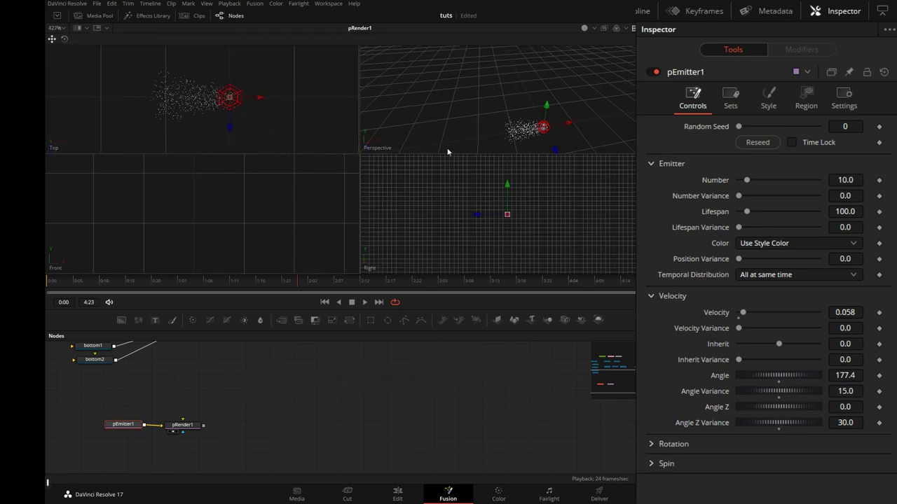
left_click_drag(792, 422, 785, 423)
Step: Examine the particle spread in the front view and play back the simulation from the first frame
scroll(219, 210, "down", 3)
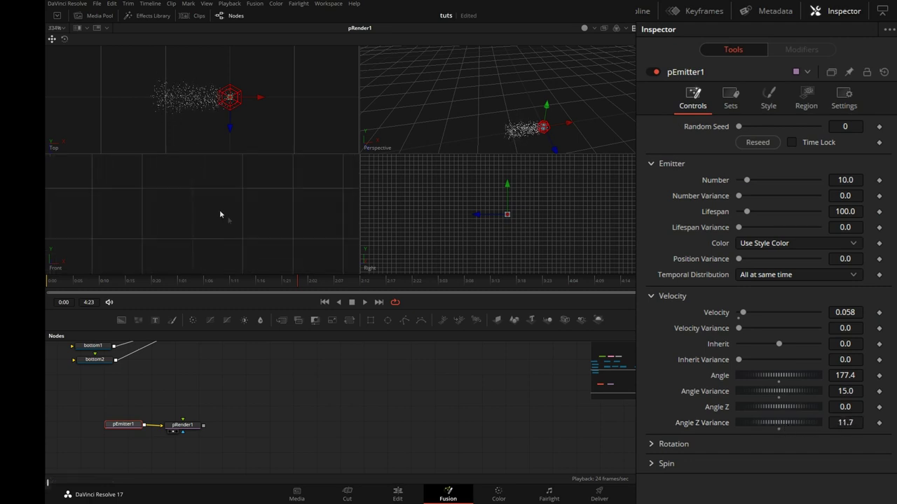
scroll(201, 240, "down", 5)
left_click_drag(107, 261, 230, 221)
scroll(220, 236, "up", 5)
scroll(229, 221, "up", 6)
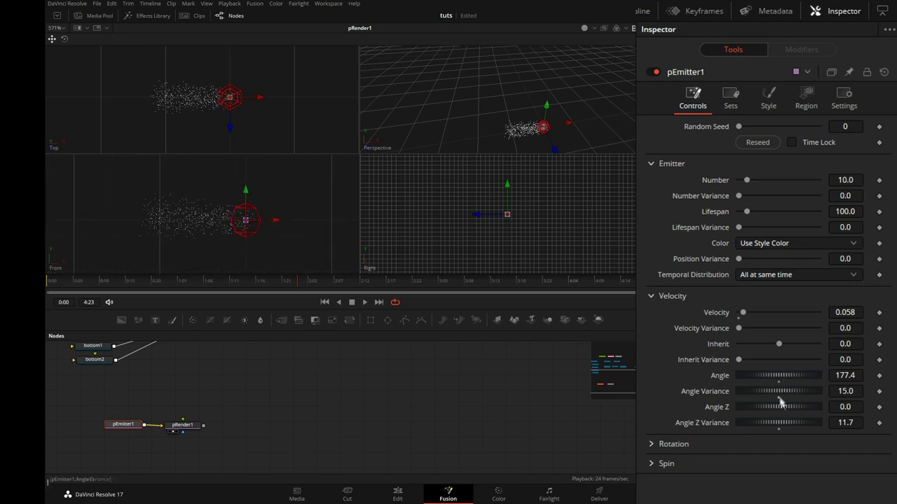
mouse_move(792, 390)
left_mouse_down()
mouse_move(782, 391)
mouse_move(791, 391)
left_mouse_up()
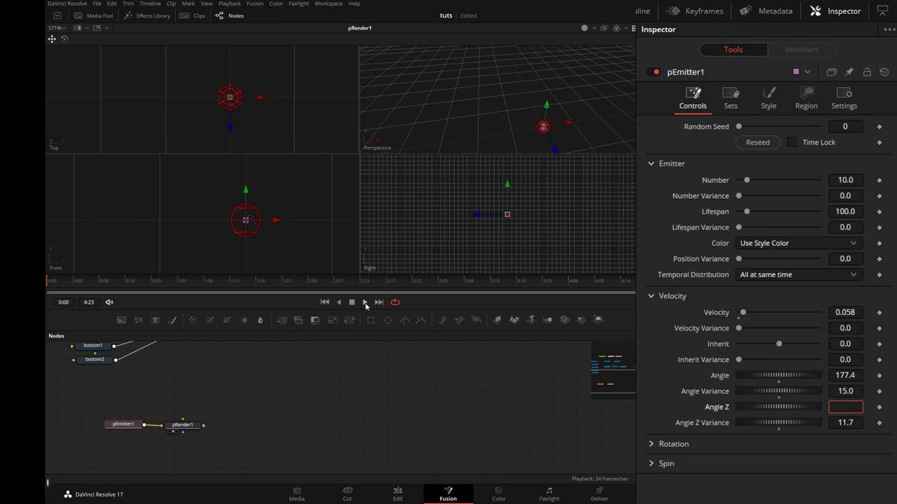
left_click(365, 302)
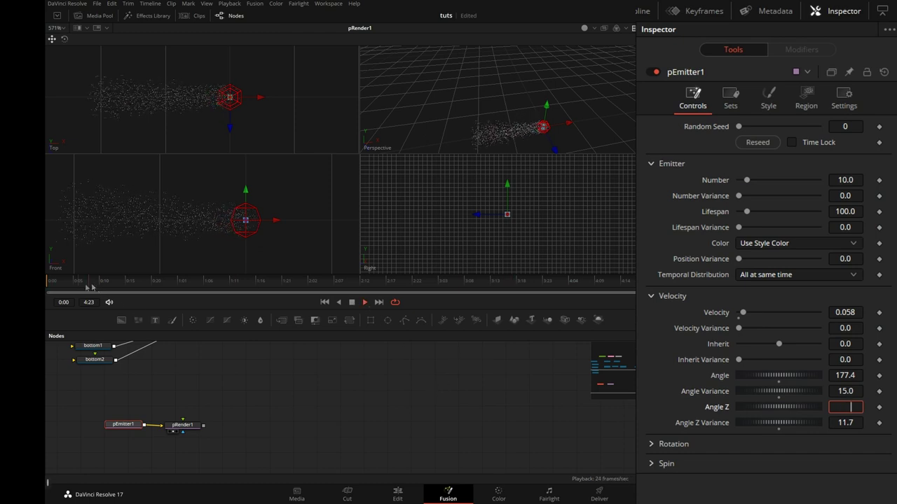
Step: Set the emitter's Number to about 3.1 and its Velocity to about 0.11, and play back the particles
left_click_drag(750, 181, 745, 184)
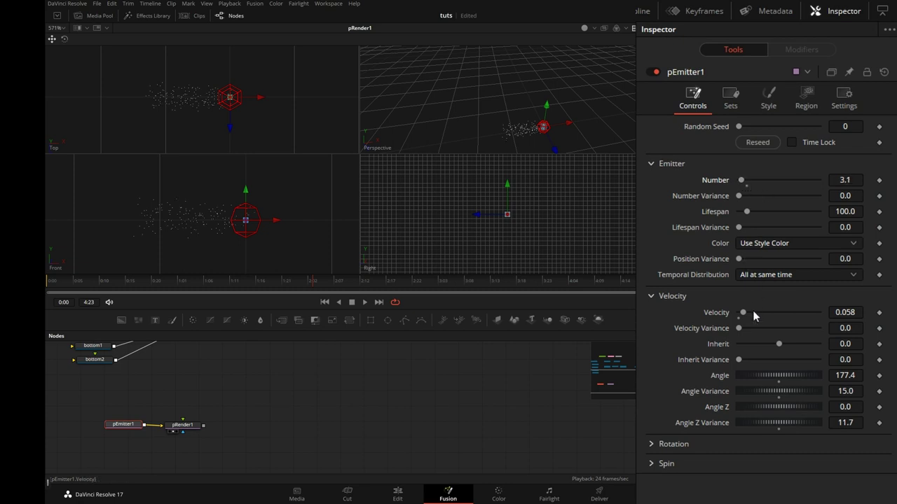
left_click_drag(747, 313, 750, 316)
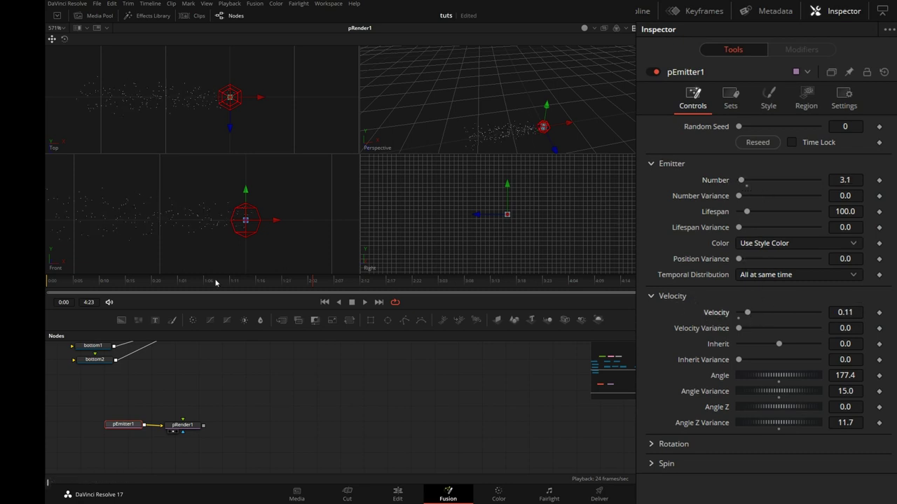
left_click(365, 302)
Step: Set the emitter's velocity Angle to about 164.4 and its Number to about 2.1
left_click_drag(784, 375, 779, 374)
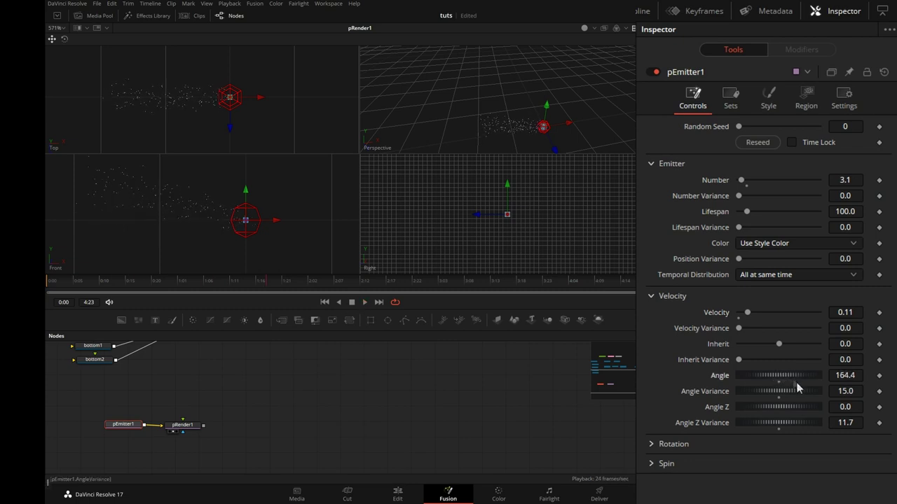
left_click(48, 286)
left_click_drag(851, 180, 843, 180)
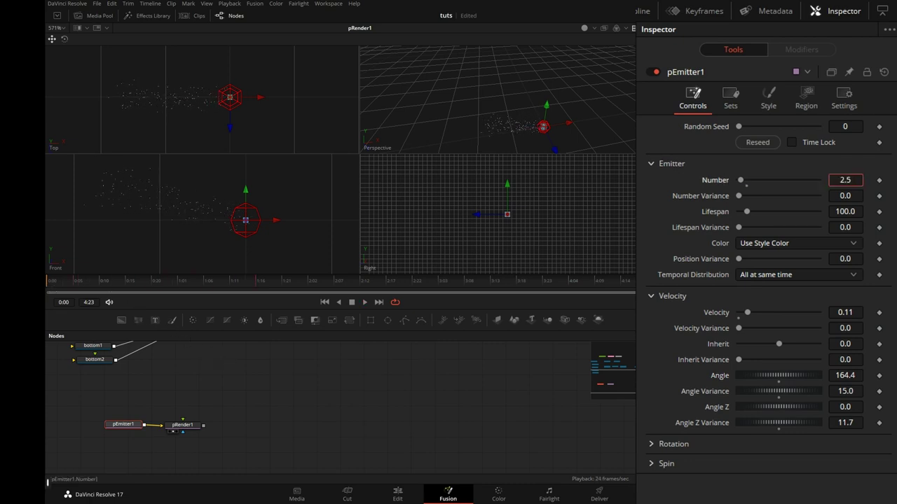
Step: Change the emitter's particle style to Line and play back the particles from the first frame
left_click(775, 98)
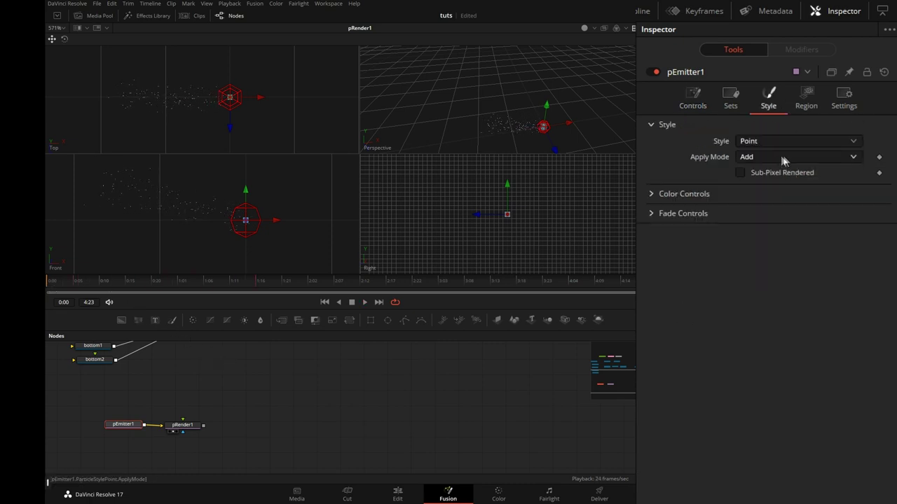
left_click(780, 142)
left_click(771, 185)
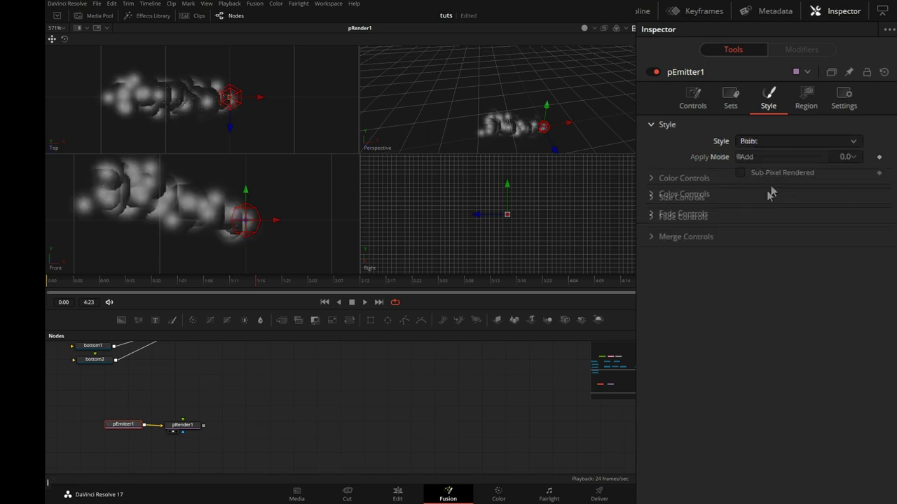
left_click(778, 141)
left_click(749, 213)
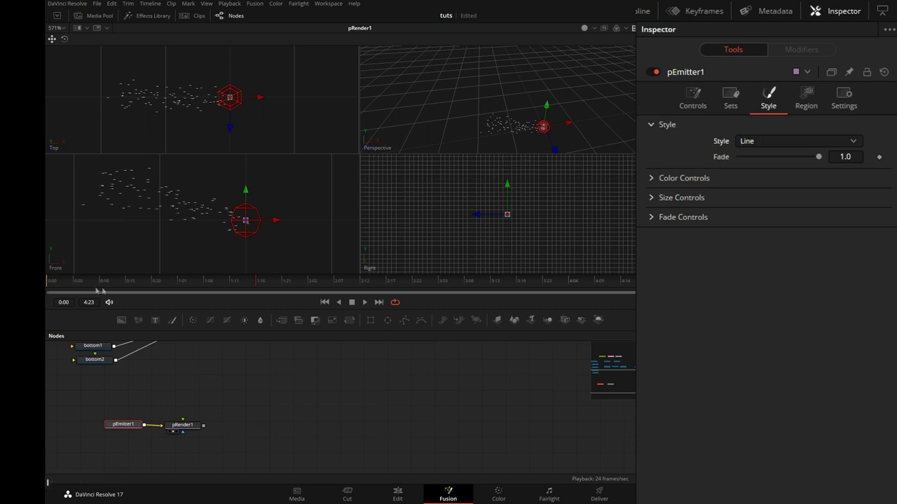
left_click(49, 290)
key("space")
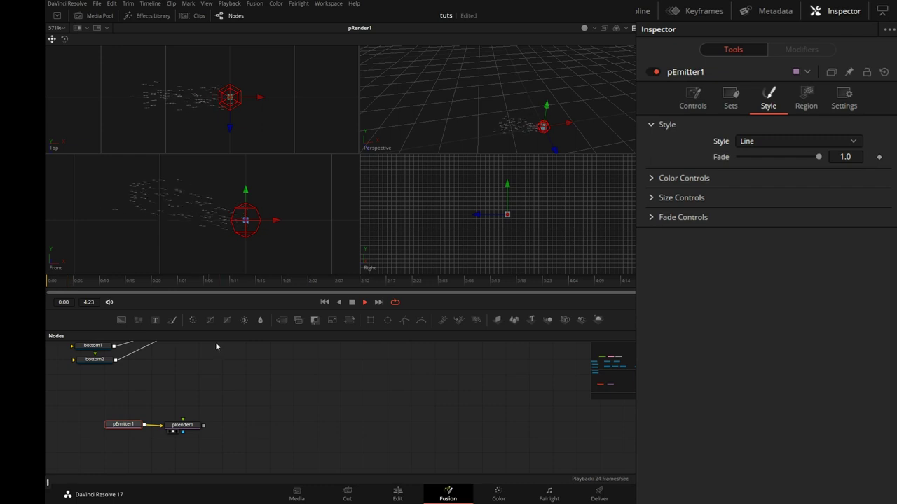
key("space")
Step: Set the emitter's Number of particles to 0.3
left_click(692, 99)
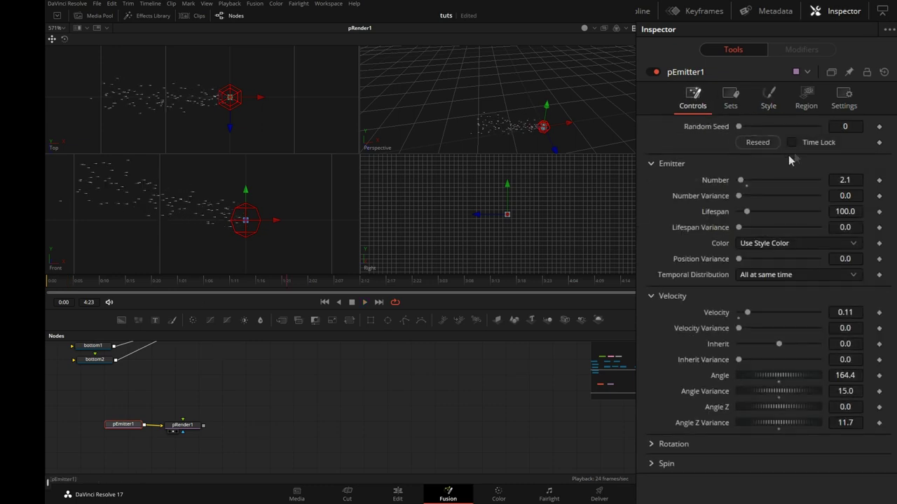
left_click(845, 180)
type(".3")
key("Tab")
key("BackSpace")
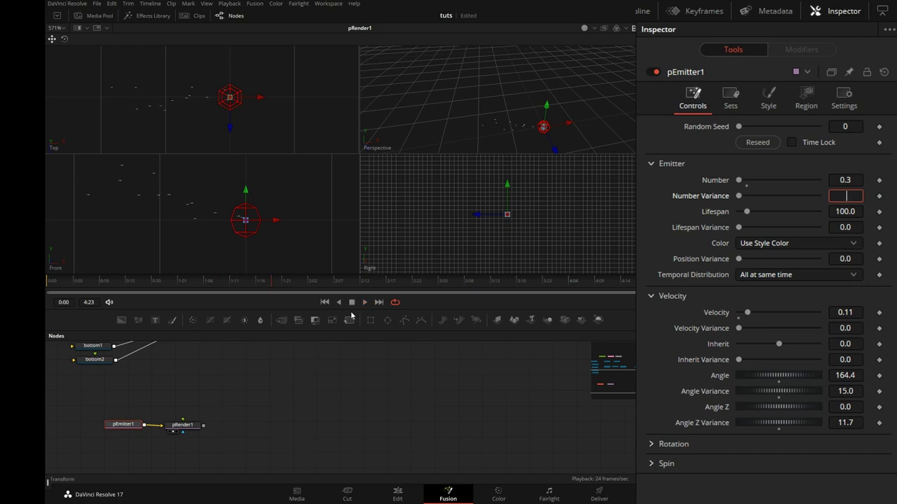
Step: Add a pDirectionalForce node and insert it between pEmitter1 and pRender1
right_click(169, 374)
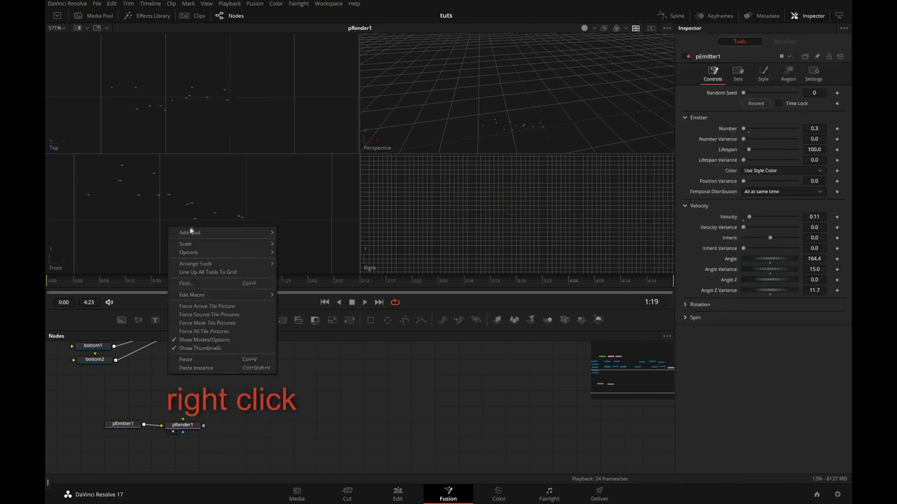
mouse_move(192, 232)
mouse_move(295, 244)
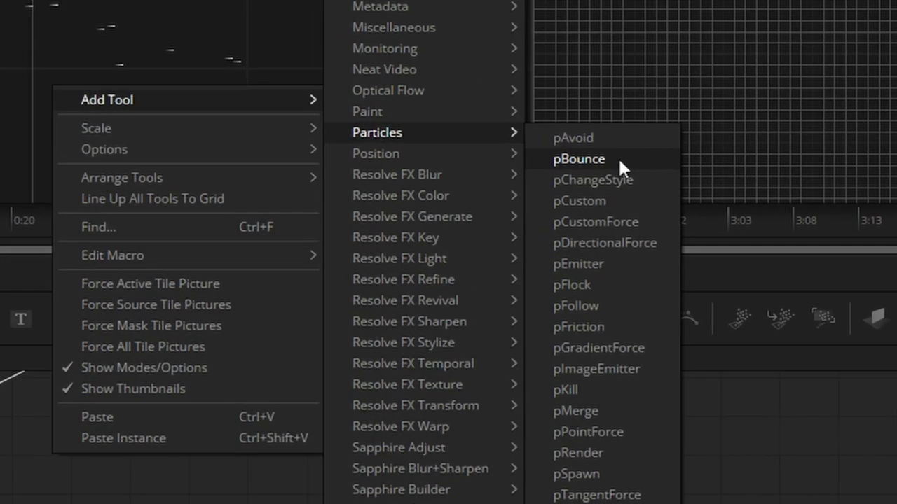
left_click(660, 244)
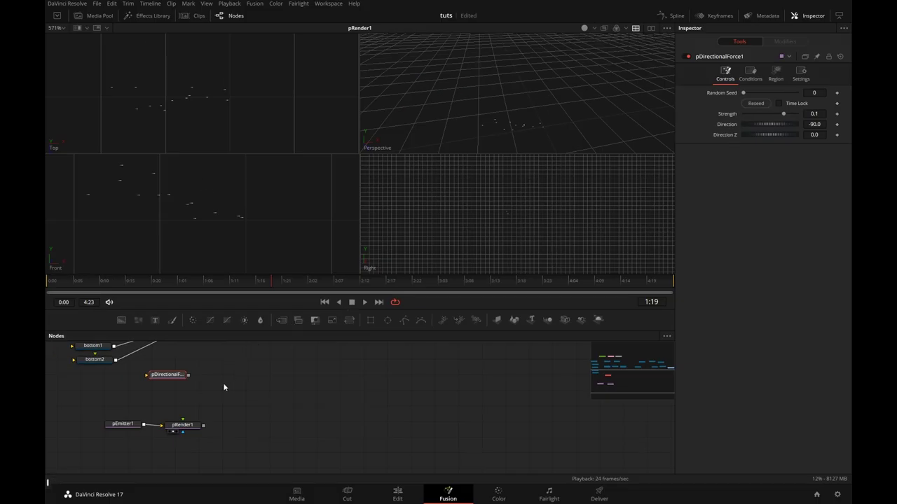
left_click_drag(190, 431, 270, 427)
left_click_drag(168, 377, 186, 423)
left_click(88, 282)
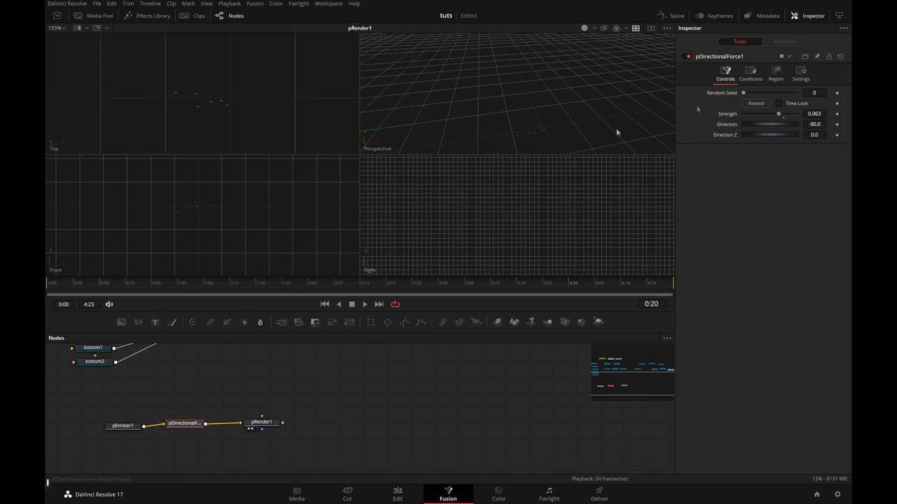
left_click(776, 73)
left_click(775, 104)
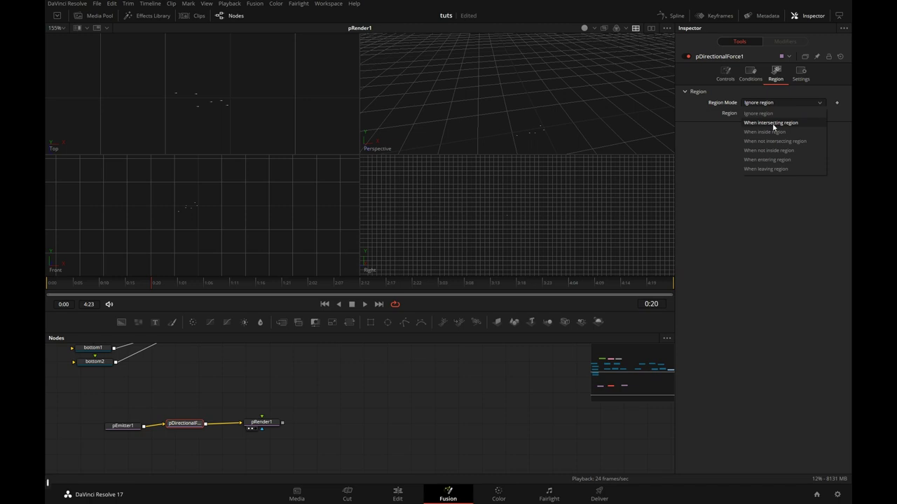
left_click(702, 140)
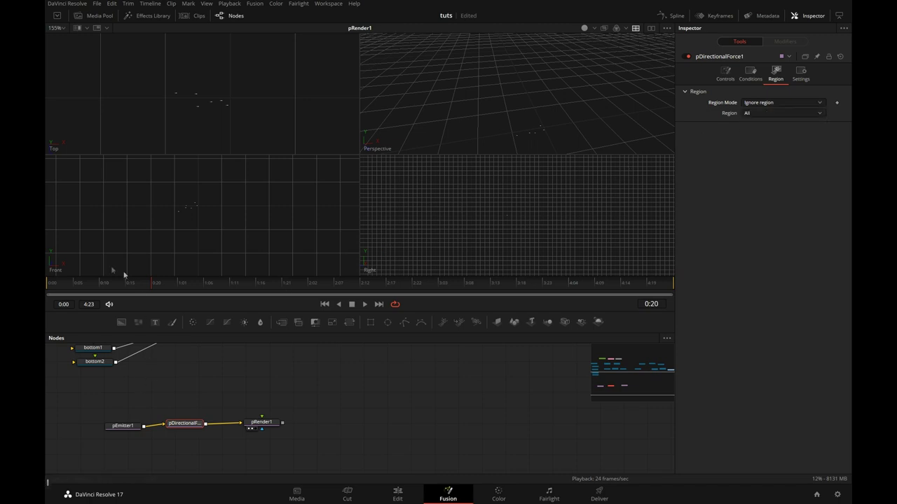
Step: Set the directional force's Strength to about 0.032 and play back the particles
left_click_drag(76, 282, 264, 276)
left_click(726, 74)
left_click_drag(774, 116, 775, 115)
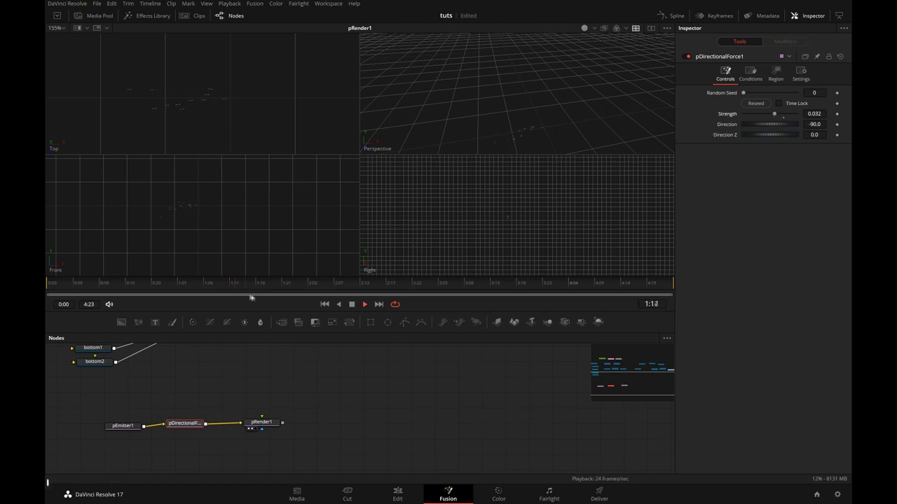
key("space")
Step: Set the emitter's Velocity to about 0.197 and its Number to 0.15, and play back the particles
left_click(124, 426)
left_click_drag(749, 216, 756, 218)
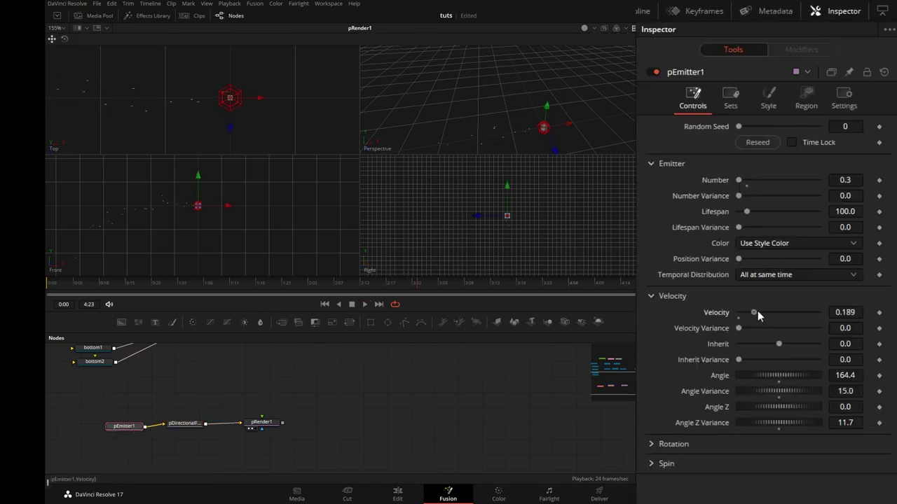
left_click_drag(758, 313, 759, 312)
left_click(858, 181)
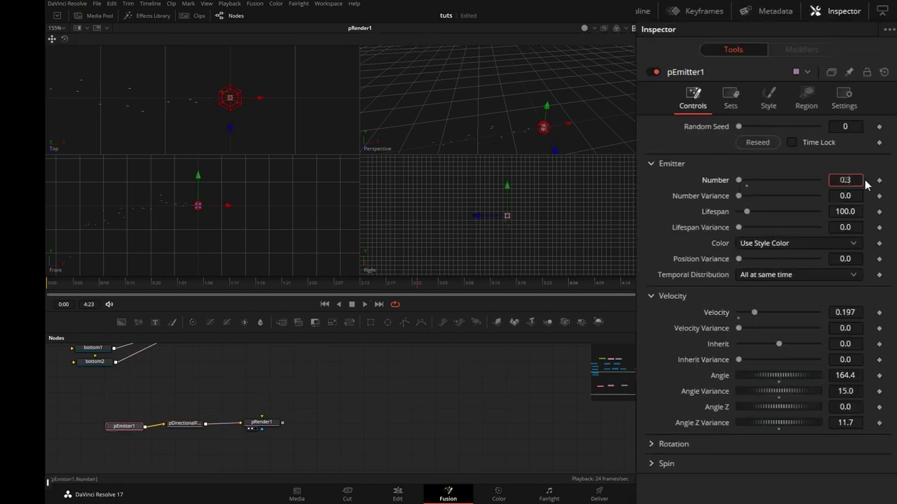
type("0.15")
key("Tab")
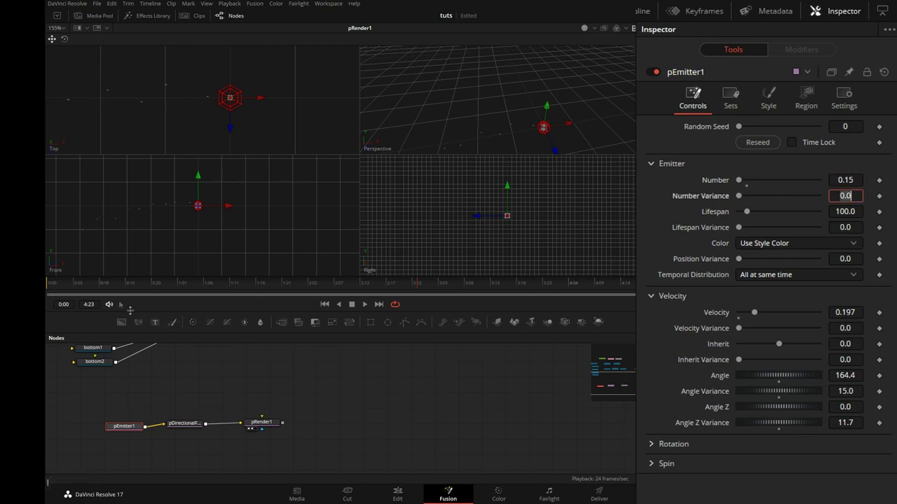
key("BackSpace")
left_click(364, 305)
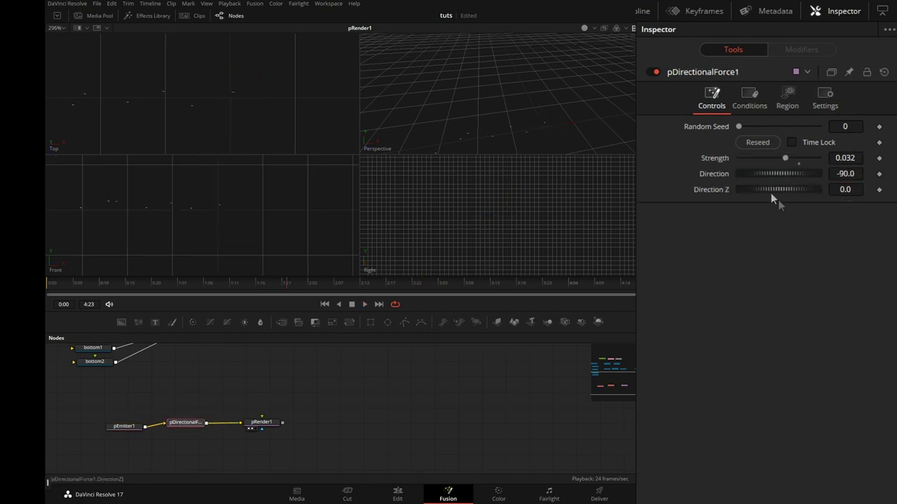
Step: Adjust the directional force's Strength and play back the particles again
left_click(791, 159)
key("space")
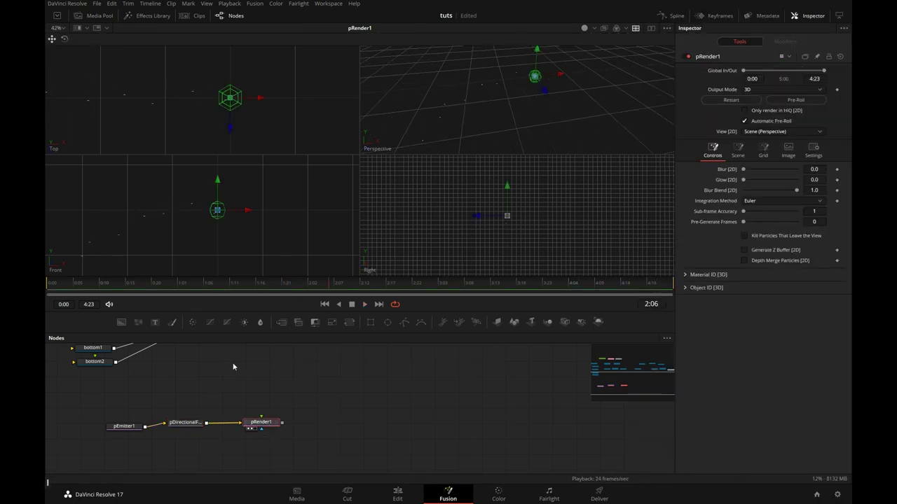
Step: Add a Replicate 3D node after pRender1 and load it in the viewer
key("ctrl+space")
type("repl")
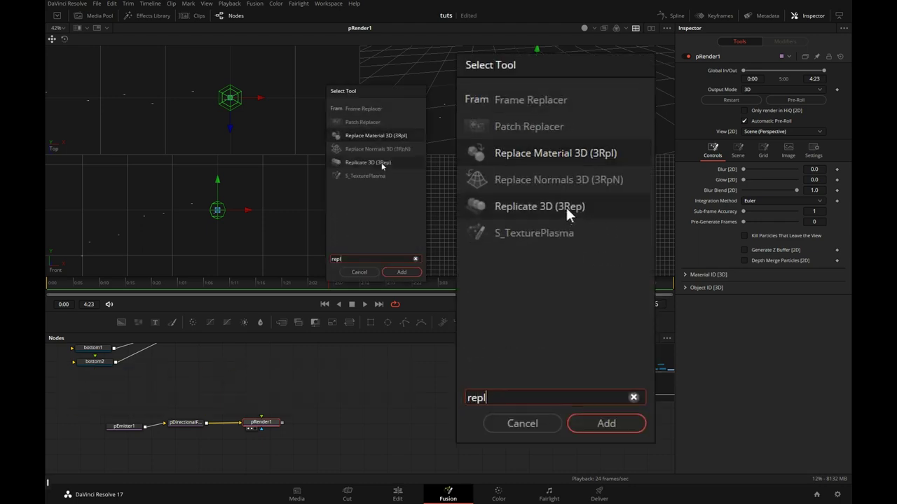
left_click(368, 162)
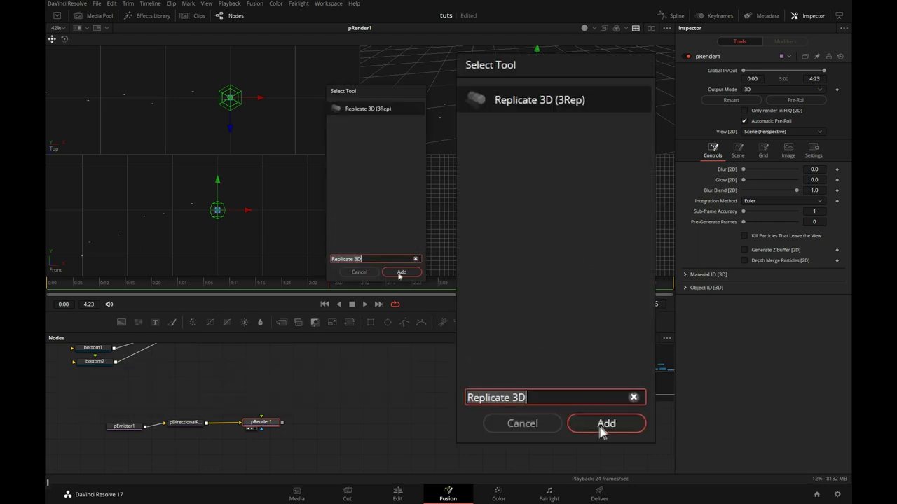
left_click(401, 272)
left_click_drag(311, 424, 321, 238)
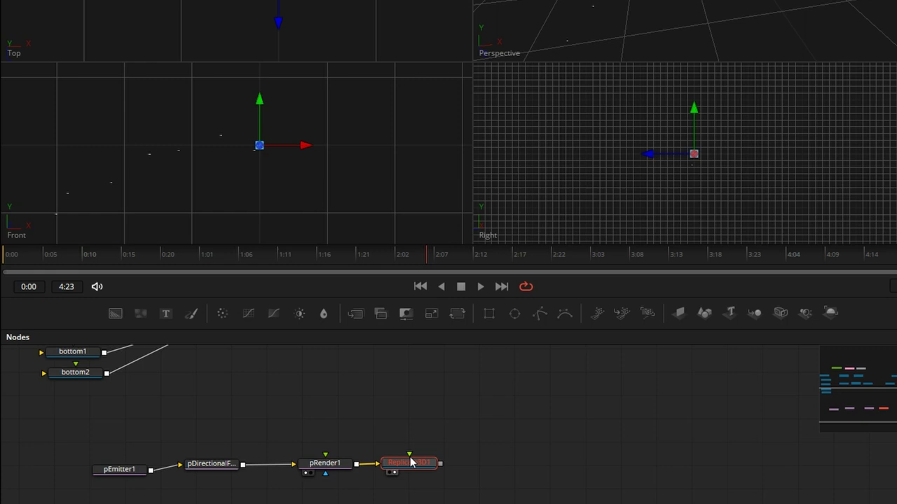
left_click_drag(410, 462, 423, 444)
Step: Connect the output of Transform3D1 to Replicate3D1's object input and view the replicated casings
left_click_drag(539, 391, 481, 477)
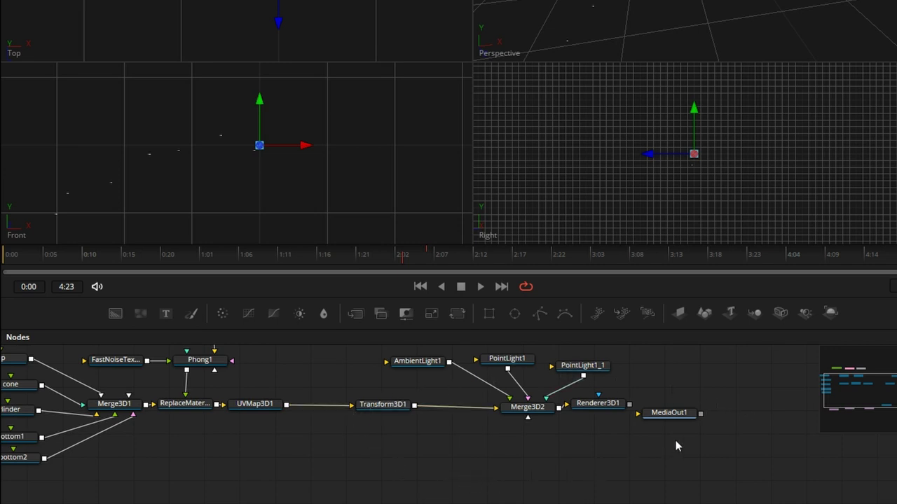
left_click_drag(526, 407, 747, 184)
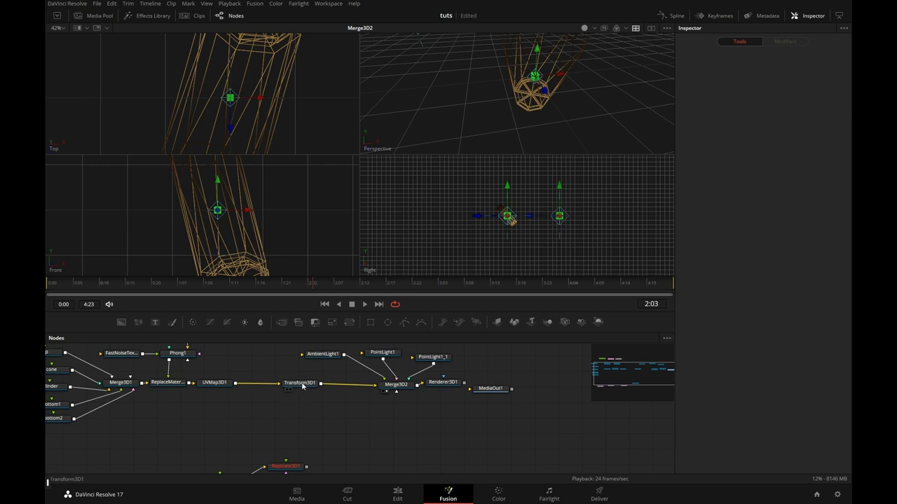
scroll(307, 409, "down", 2)
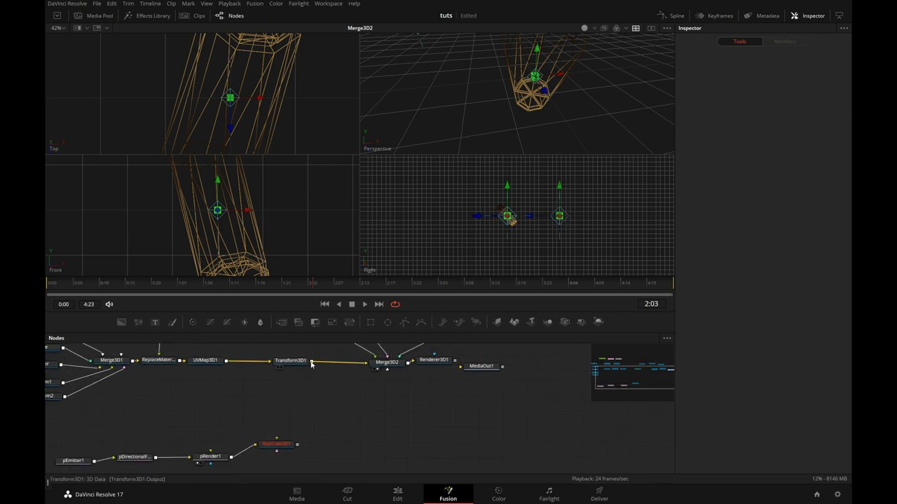
left_click_drag(312, 362, 553, 183)
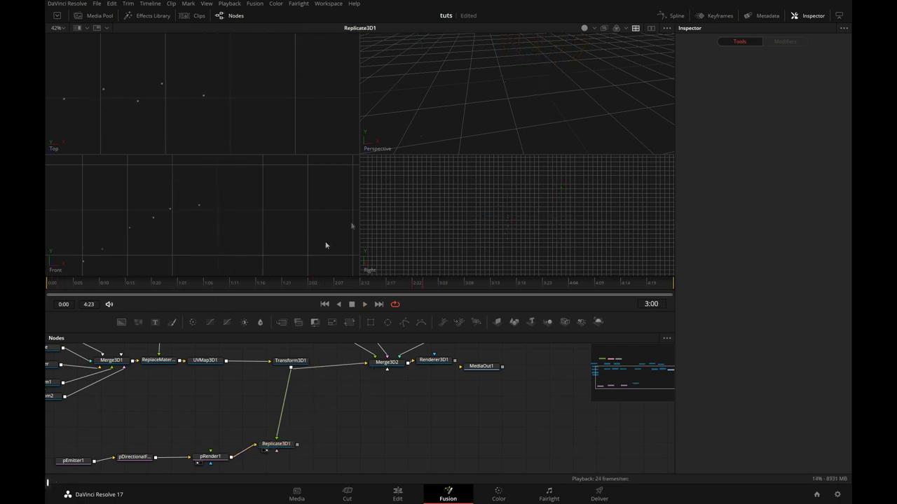
Step: Set Transform3D1's Scale to about 0.7058 and play back the replicated casings
left_click(291, 361)
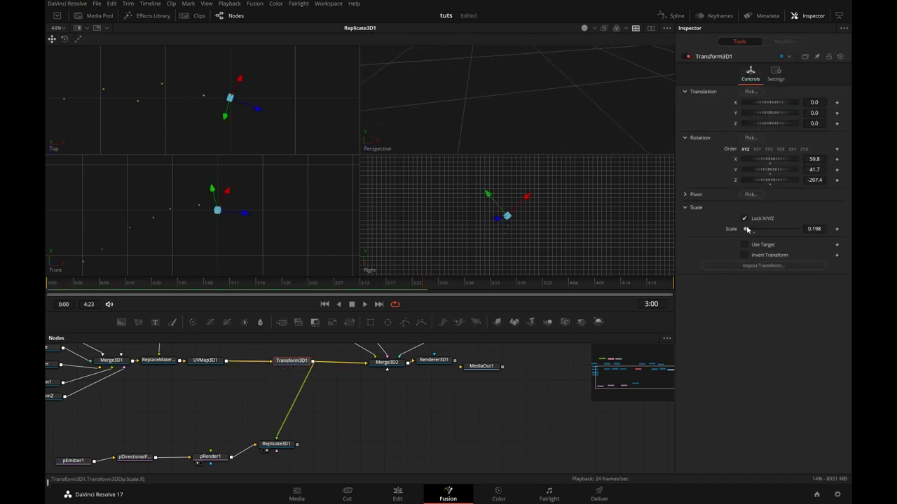
left_click_drag(750, 231, 756, 231)
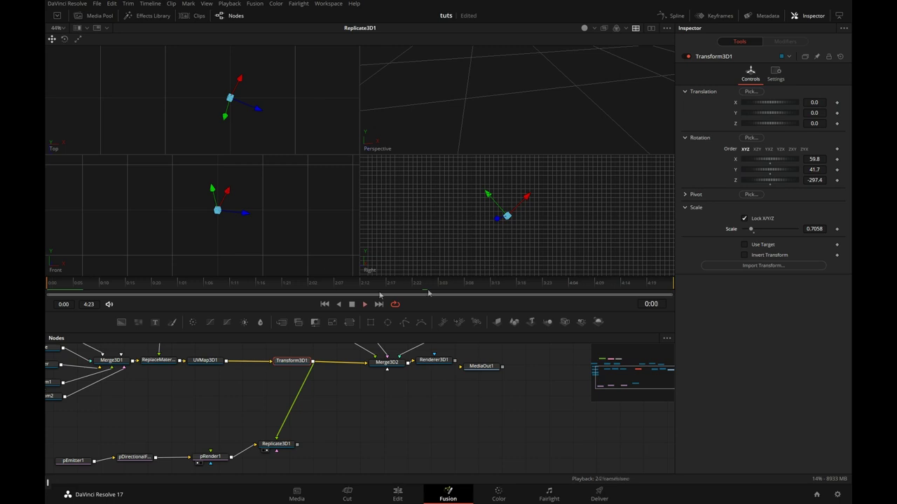
key("space")
key("space")
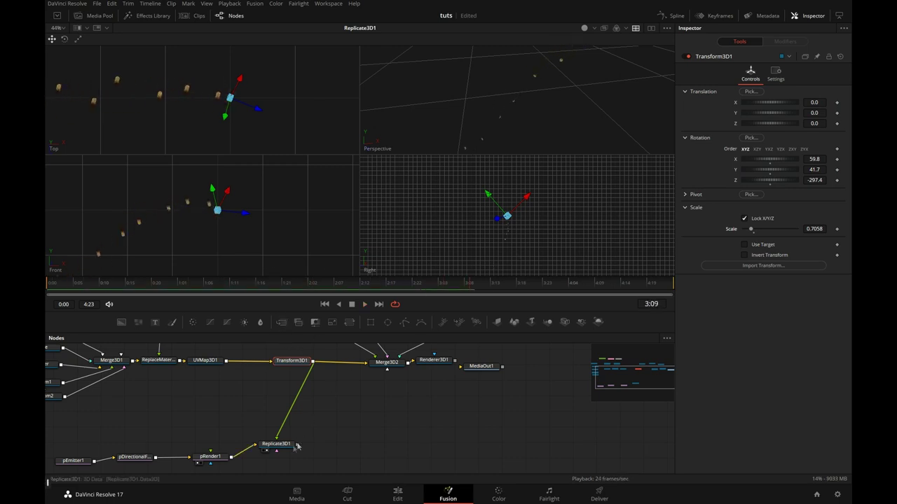
Step: Check the emitter's Spin and Rotation settings, then collapse both sections
left_click_drag(283, 444, 281, 454)
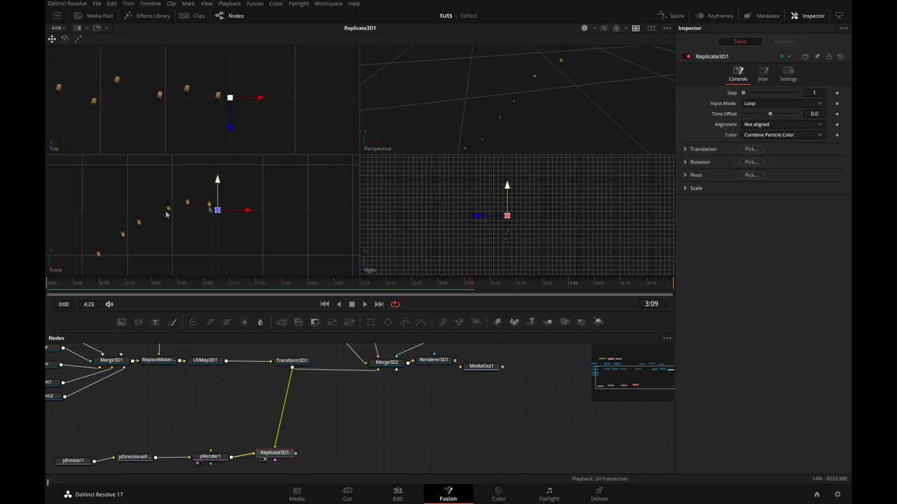
left_click(72, 460)
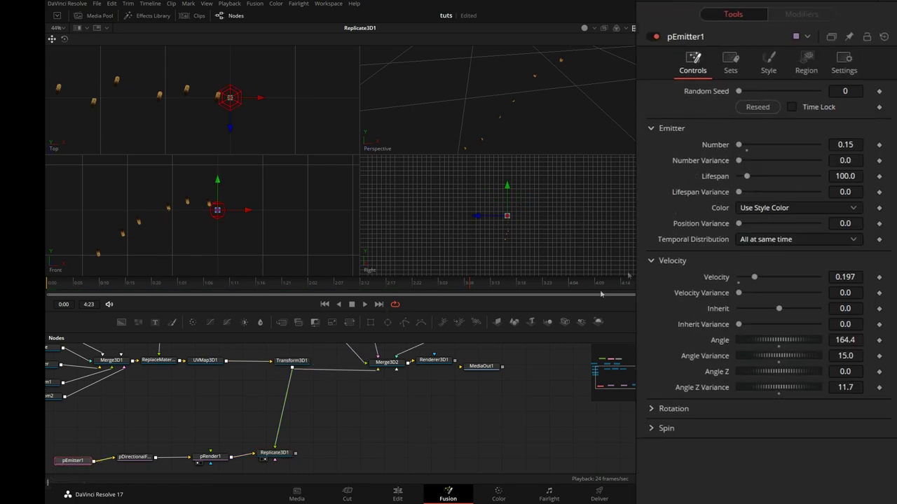
left_click(671, 271)
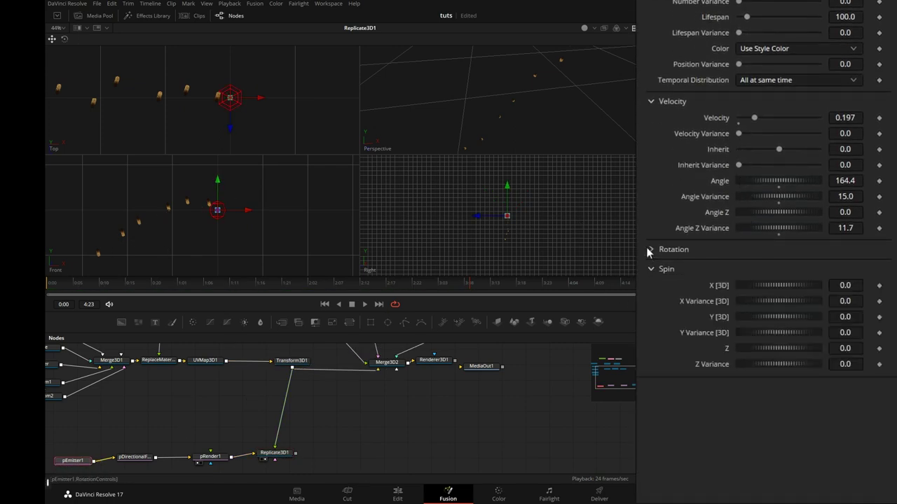
left_click(649, 250)
left_click(650, 250)
left_click(652, 275)
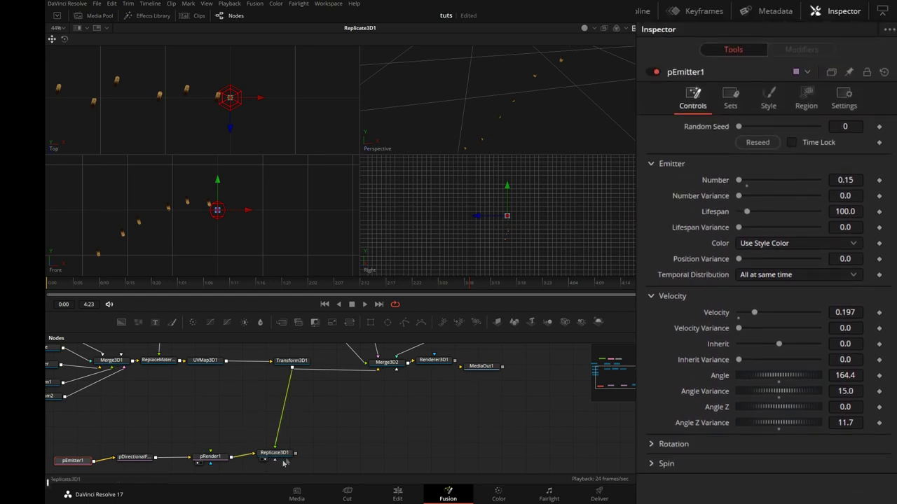
Step: View Transform3D1 and reset its X, Y and Z rotation to 0
left_click(291, 360)
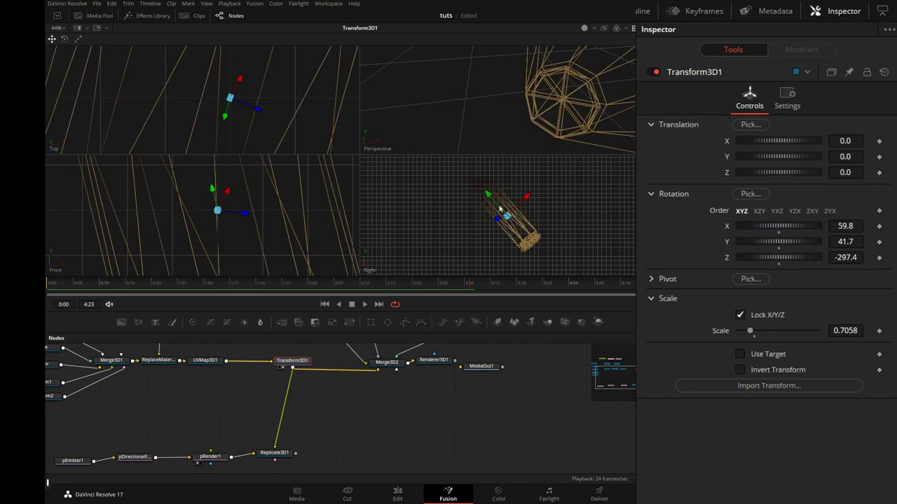
scroll(461, 249, "down", 3)
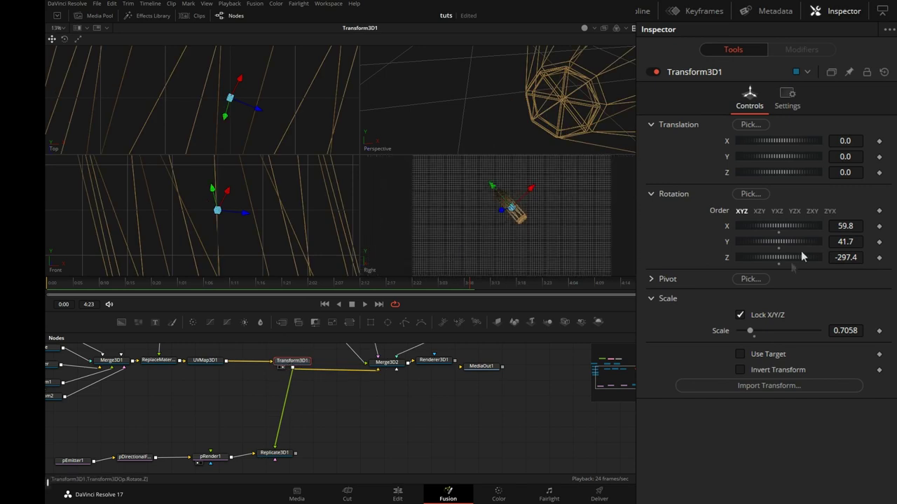
left_click(779, 257, "ctrl")
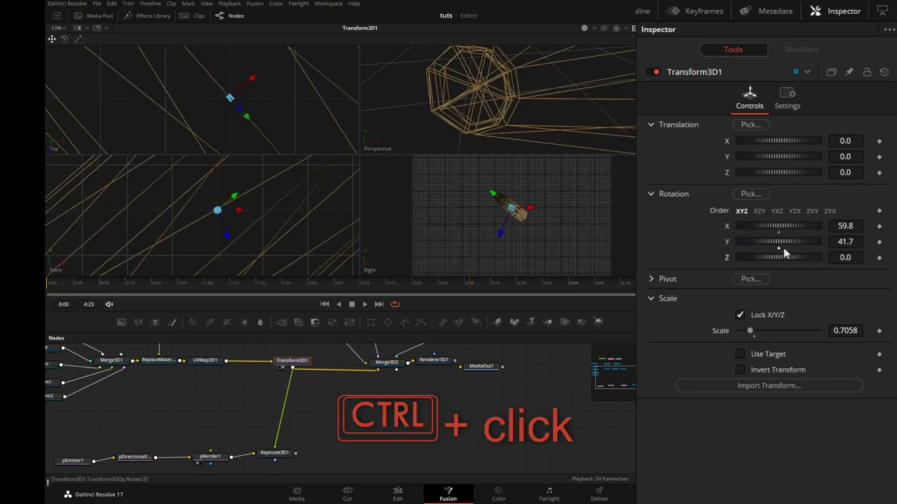
left_click(781, 242, "ctrl")
left_click(779, 226, "ctrl")
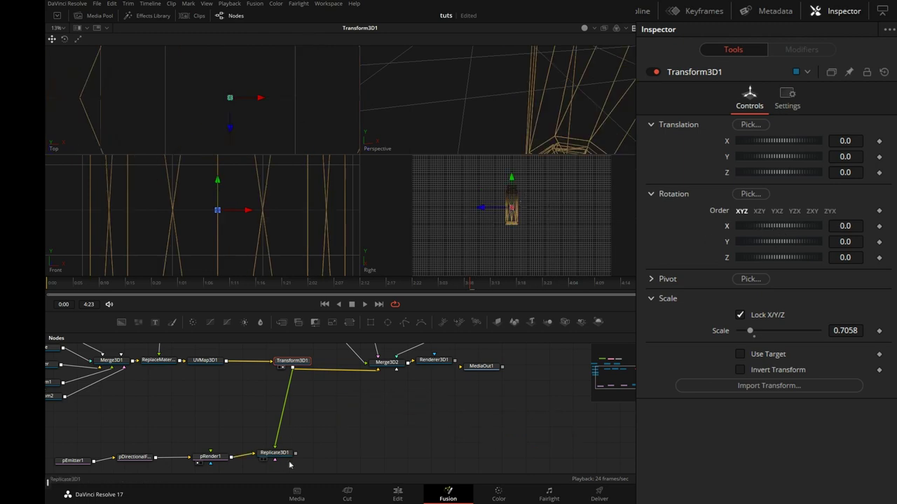
Step: View Replicate3D1 and set Transform3D1's X rotation to 90 so the casings lie flat
left_click_drag(274, 219, 278, 220)
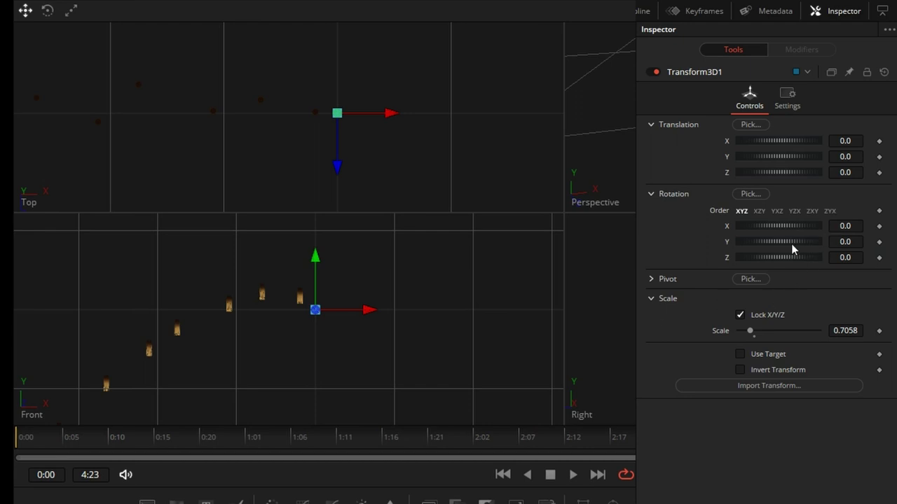
left_click_drag(785, 226, 810, 223)
left_click(856, 226)
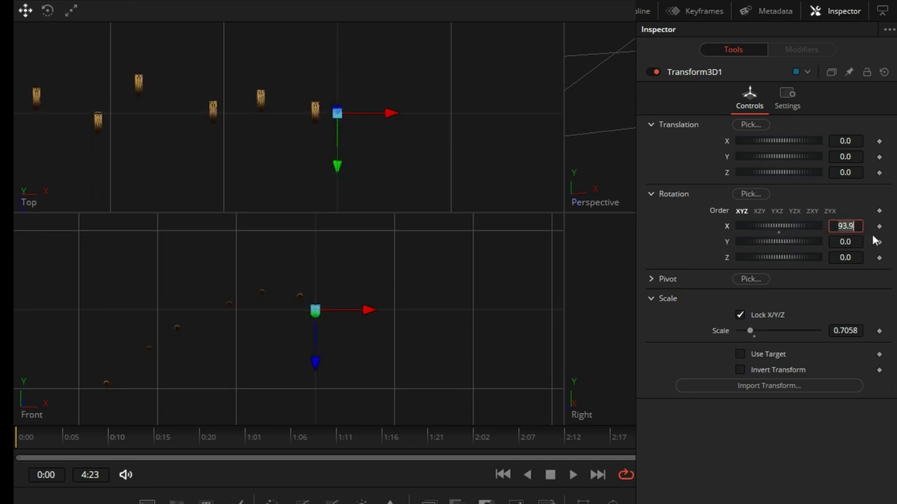
type("90")
key("Tab")
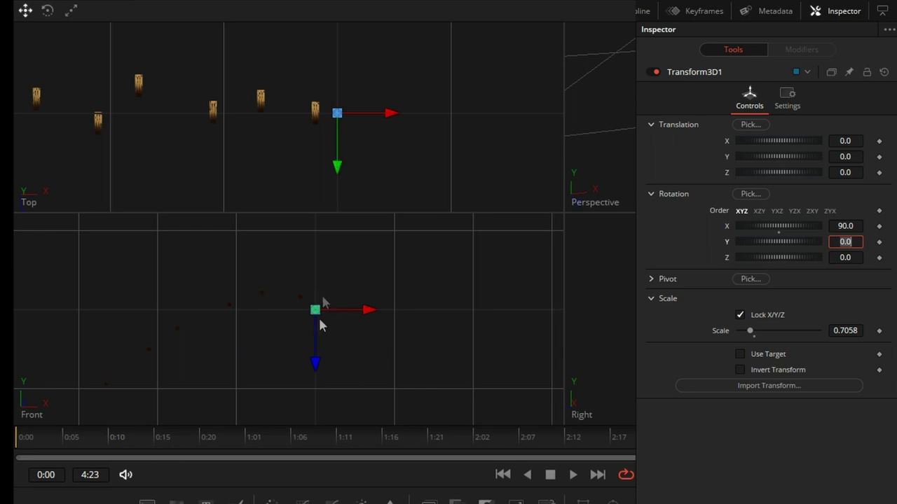
Step: Test the Y rotation of Transform3D1, reset it to 0 and set a keyframe on it
scroll(274, 301, "up", 2)
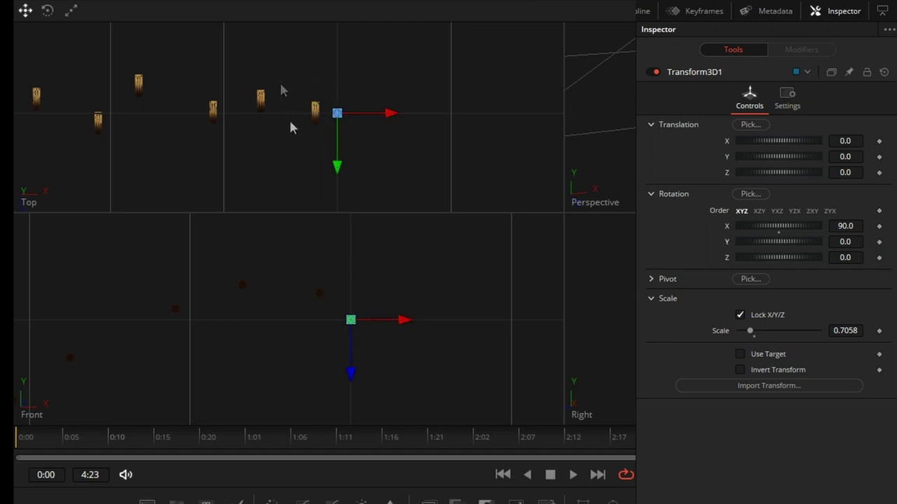
mouse_move(783, 244)
left_mouse_down()
mouse_move(791, 241)
mouse_move(784, 242)
left_mouse_up()
left_click(778, 248)
left_click(880, 242)
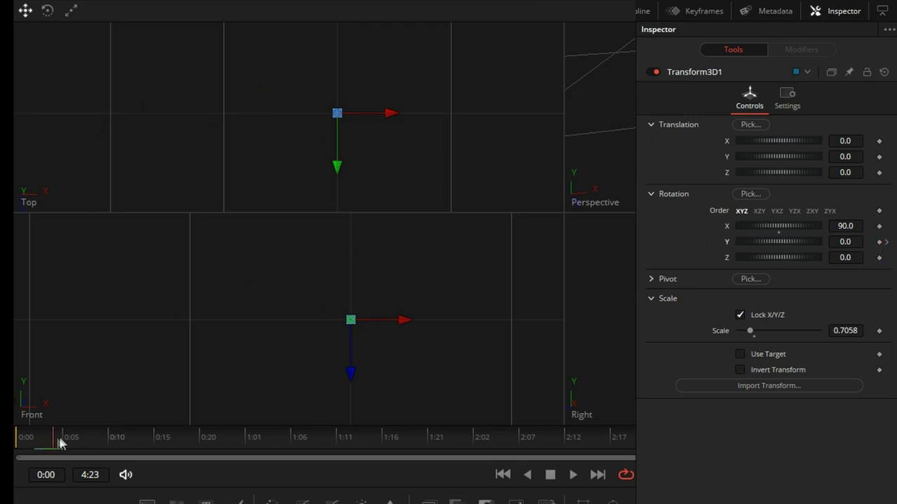
Step: Add a Y rotation keyframe to Transform3D1 at 0:18 and set the rotation to 60
left_click_drag(61, 443, 185, 452)
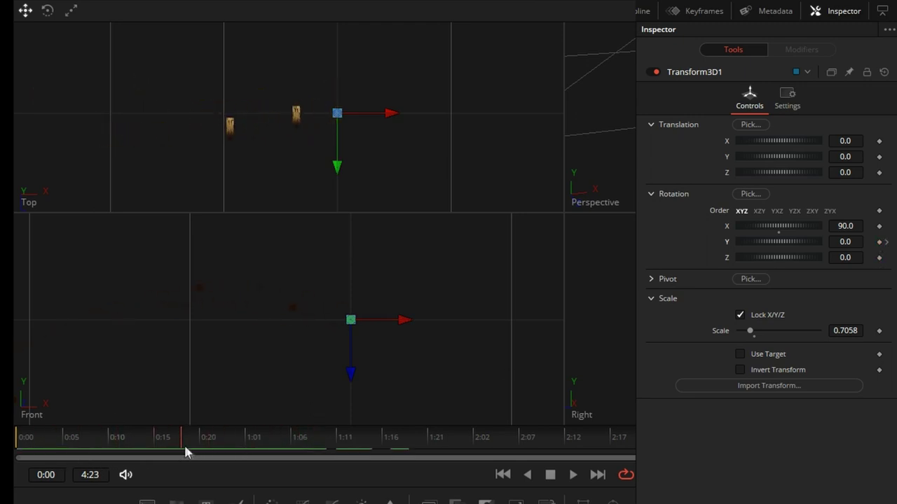
left_click(879, 241)
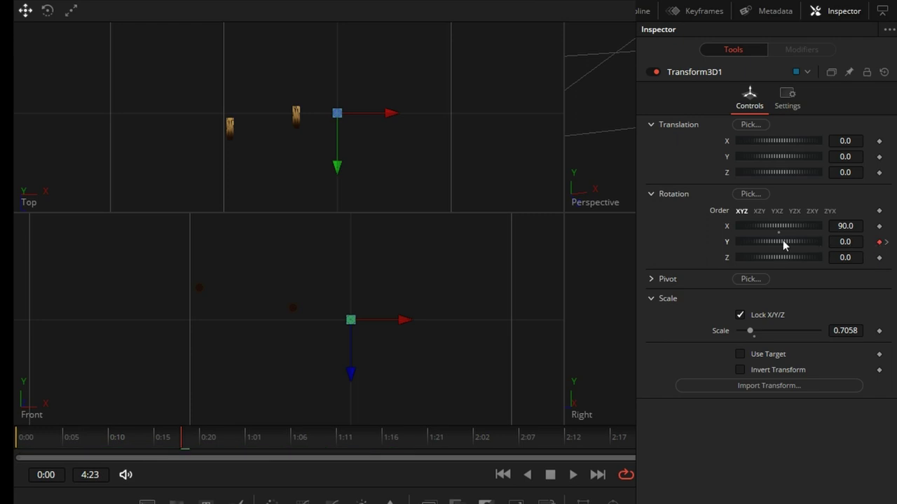
left_click_drag(783, 240, 797, 239)
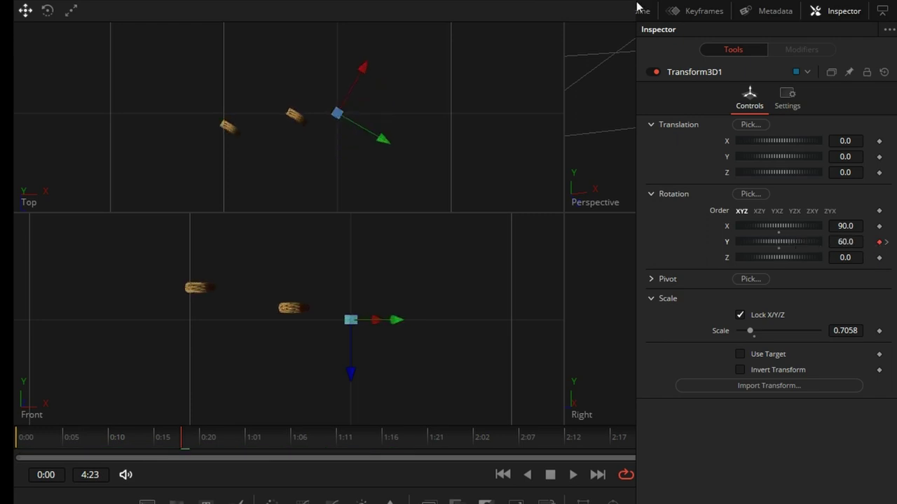
Step: Open the Spline editor and fit Transform3D1's Y Rotation curve in its graph
left_click(637, 8)
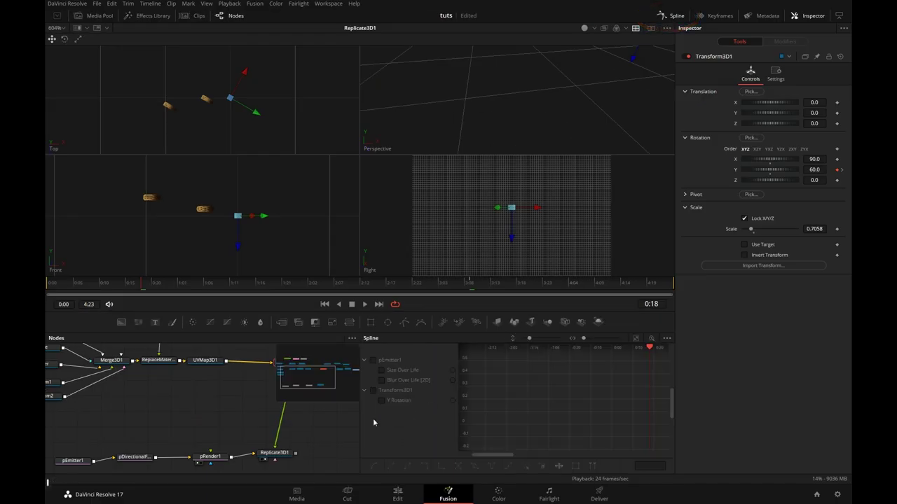
left_click_drag(254, 402, 180, 405)
mouse_move(215, 366)
left_mouse_down()
mouse_move(224, 369)
mouse_move(215, 366)
left_mouse_up()
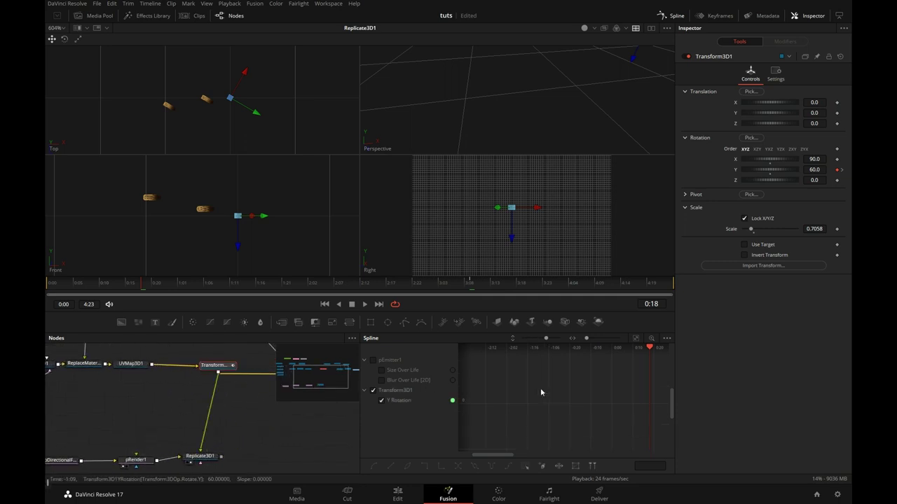
left_click(635, 338)
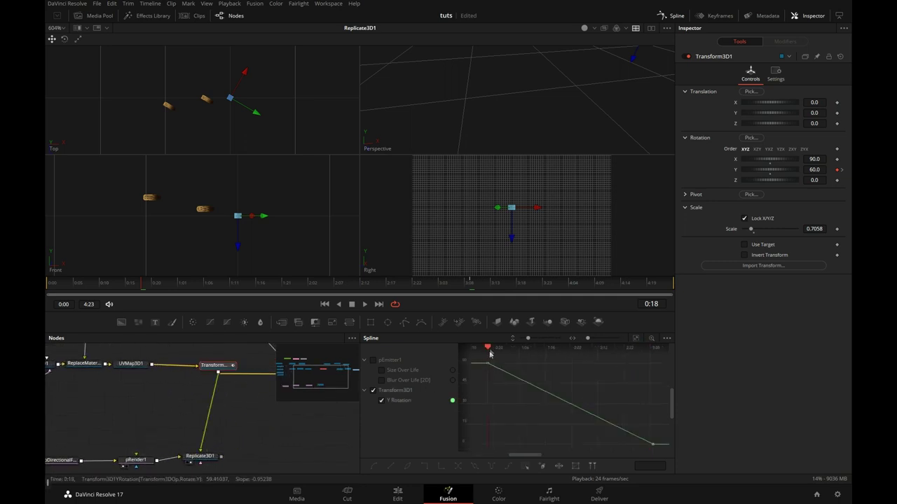
left_click_drag(490, 353, 488, 376)
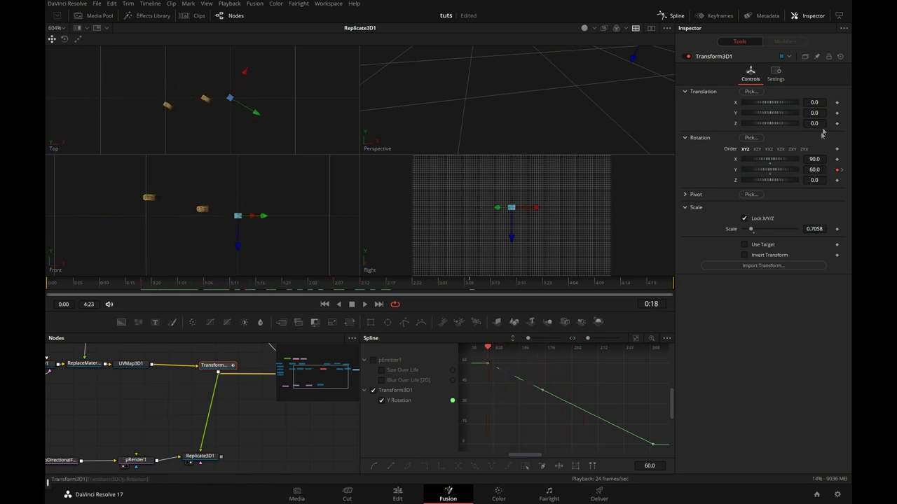
Step: Set Transform3D1's Y rotation to 0 at the 0:18 keyframe and to 67.8 at the 3:09 keyframe
left_click(815, 169)
type("0")
key("Return")
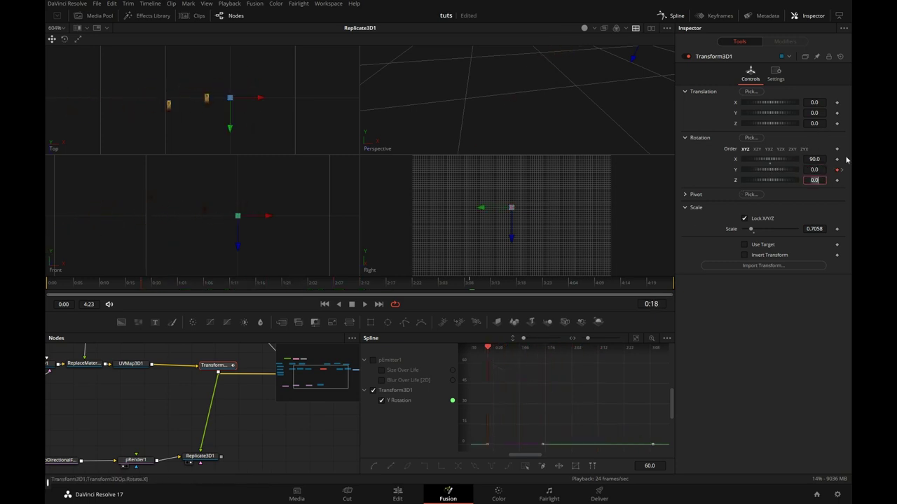
left_click(842, 170)
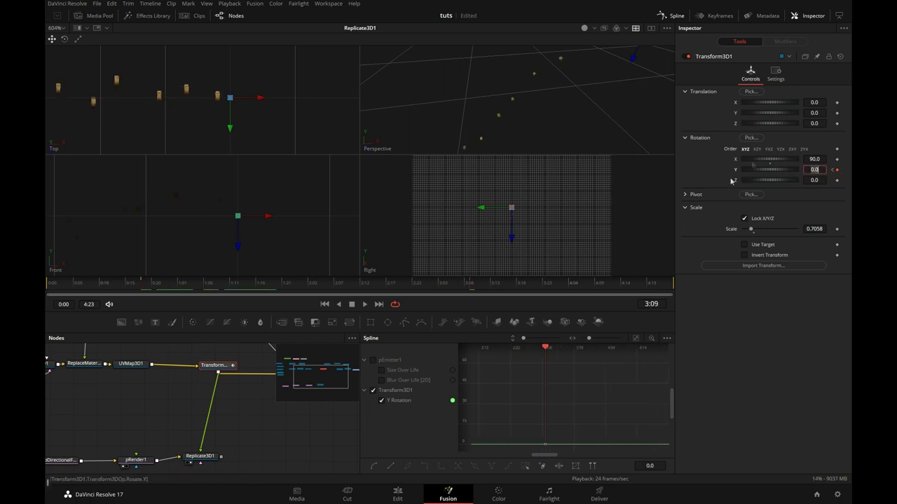
left_click_drag(763, 169, 805, 170)
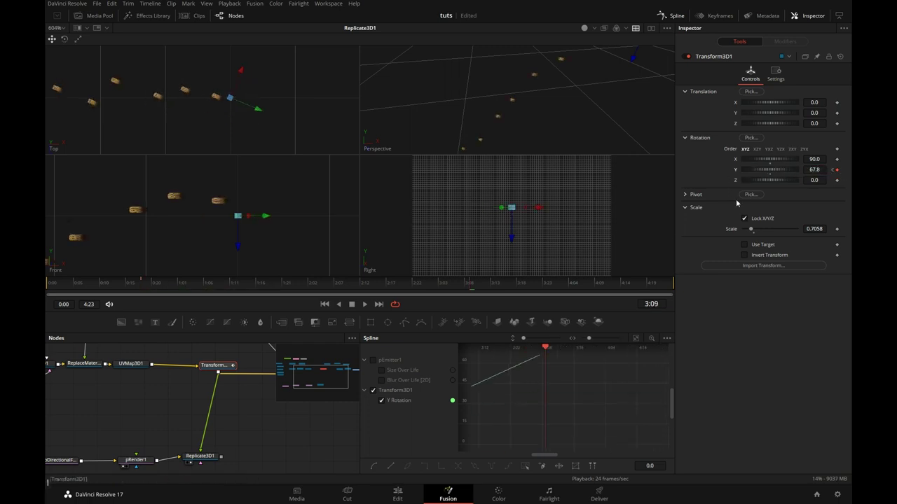
Step: Apply Gradient Extrapolation to the last Y rotation keyframe and play back the casings' continuing spin
left_click(635, 338)
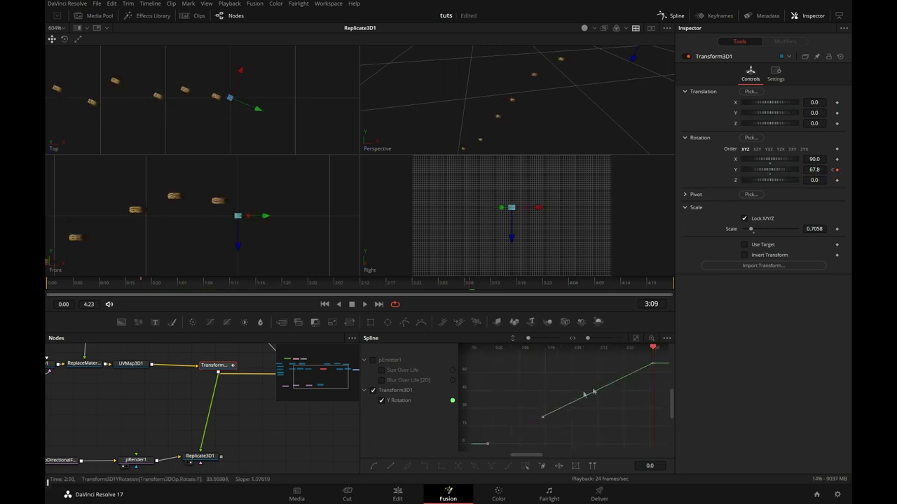
right_click(663, 360)
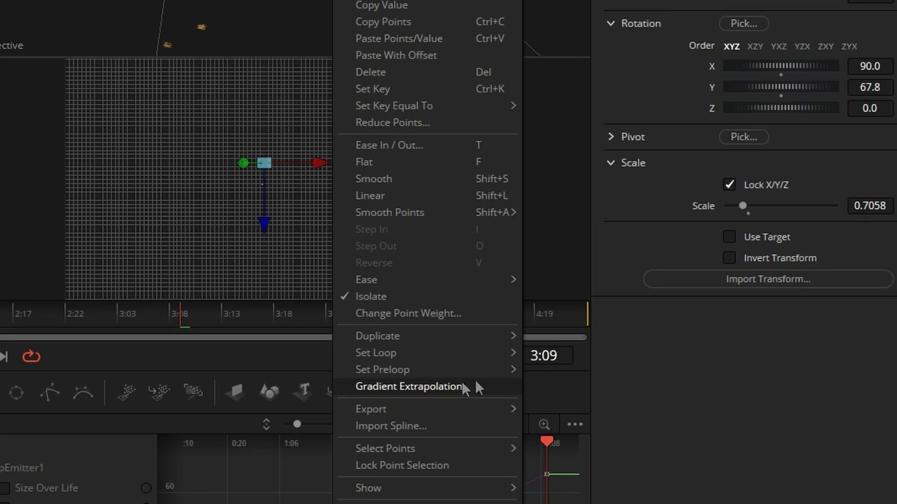
left_click(488, 386)
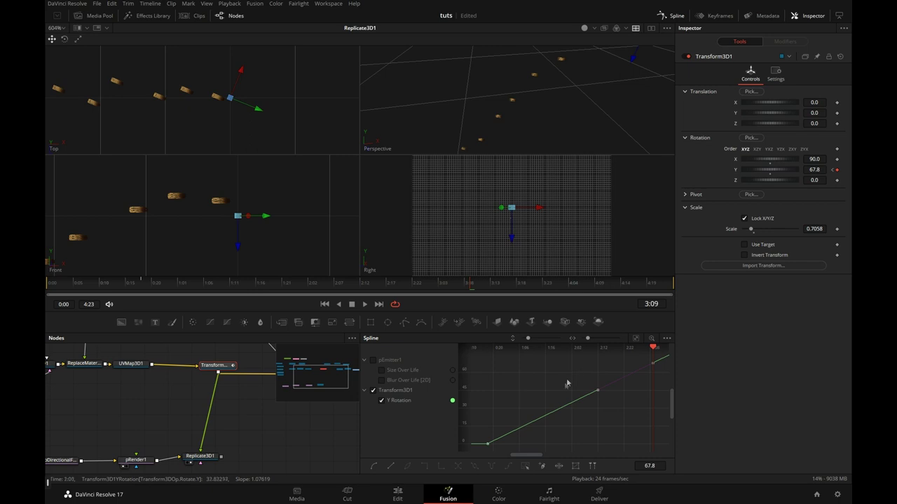
mouse_move(527, 391)
left_mouse_down()
mouse_move(164, 284)
mouse_move(103, 284)
left_mouse_up()
left_click(57, 284)
key("space")
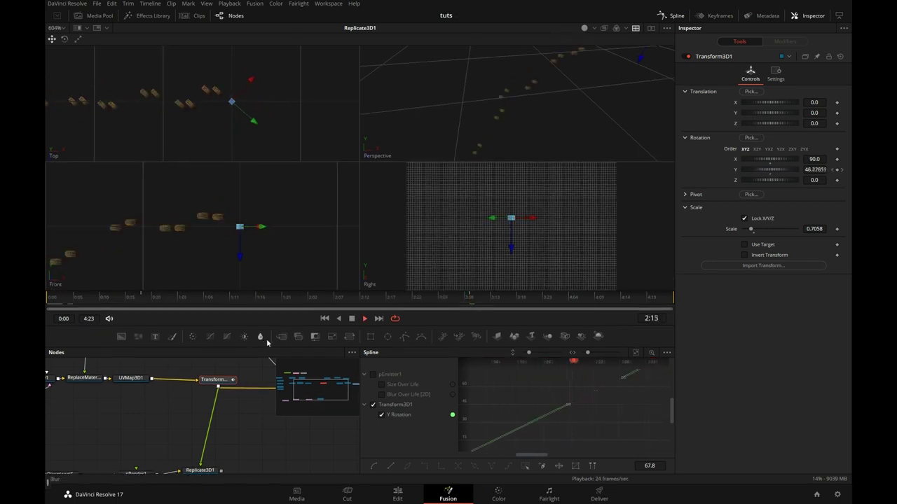
key("space")
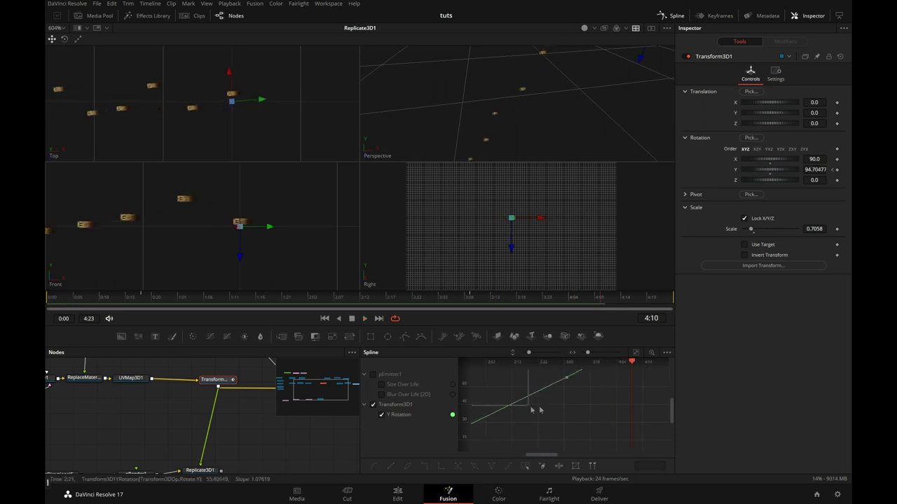
Step: Set the Y rotation at the last keyframe to 360*4 for four full turns and play the animation
left_click_drag(588, 403, 427, 431)
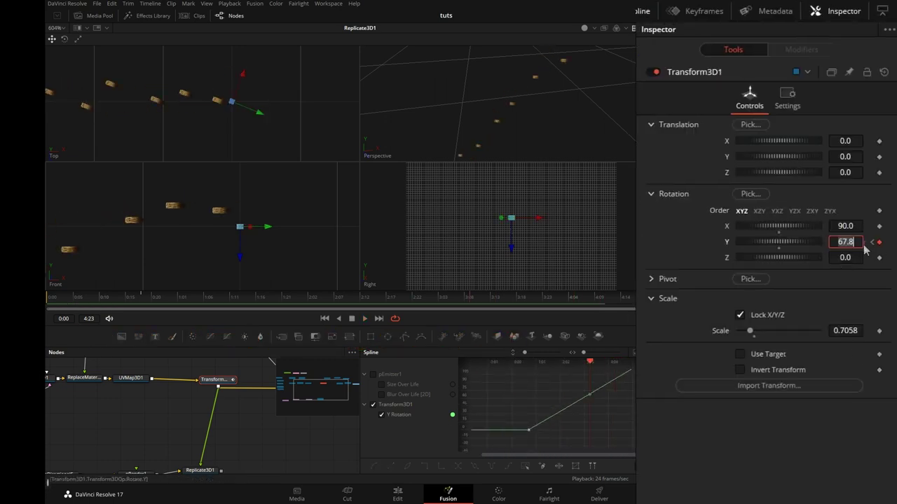
type("360*4")
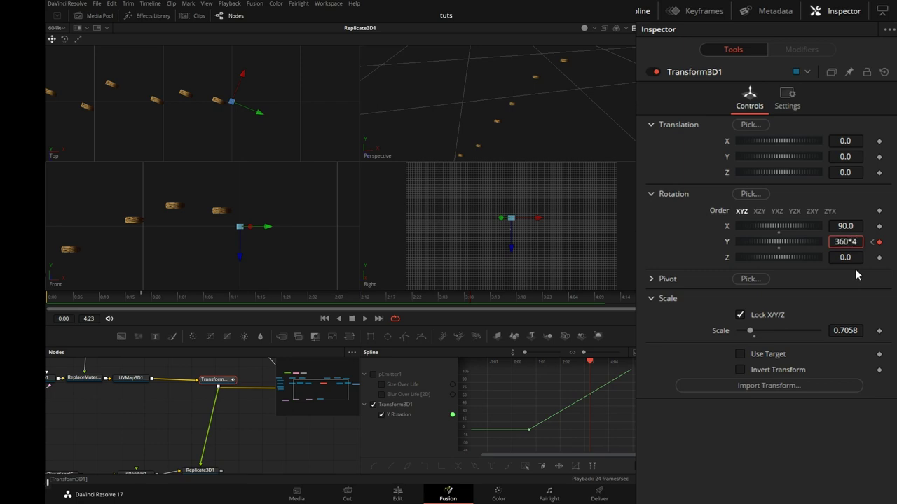
key("Return")
key("space")
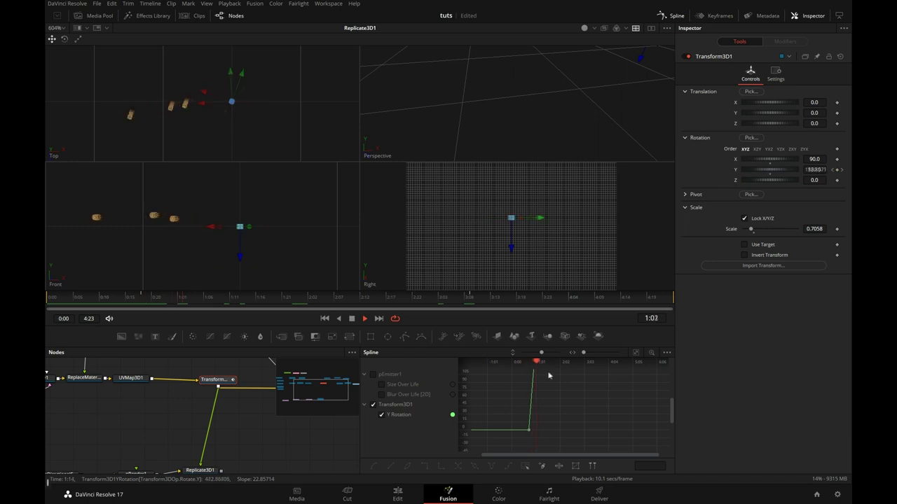
key("space")
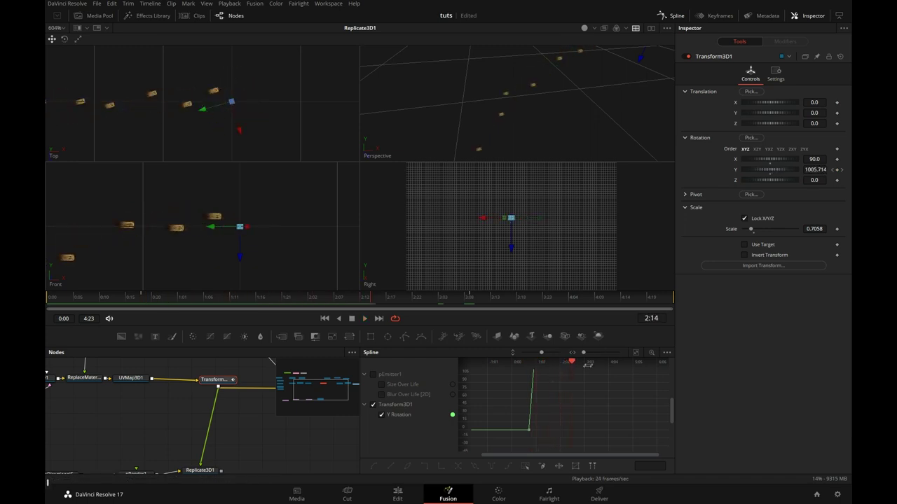
Step: Move the last Y rotation keyframe earlier on the curve to about 1:07 for a faster spin, and play it back
left_click_drag(560, 409, 588, 399)
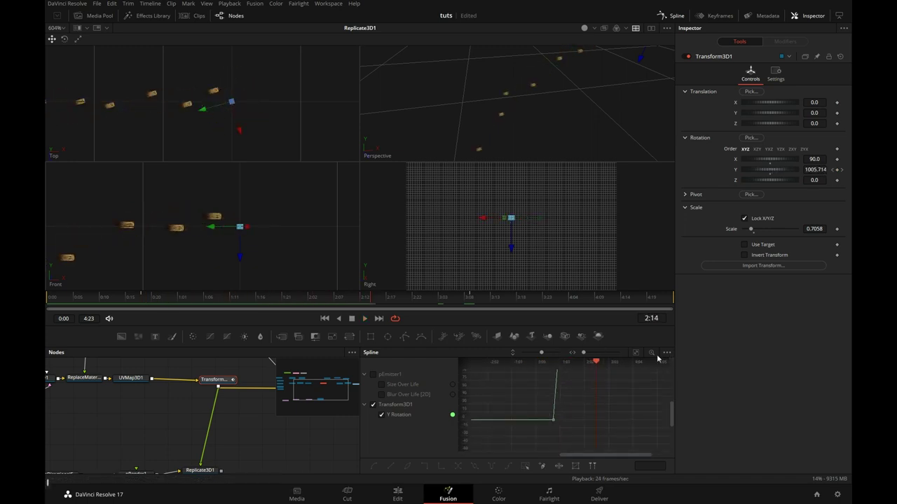
left_click(636, 352)
left_click_drag(653, 376, 567, 376)
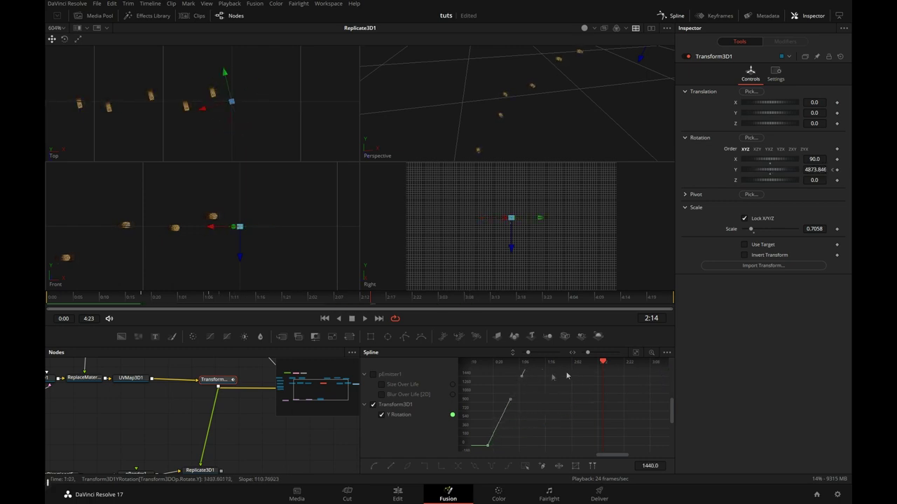
key("space")
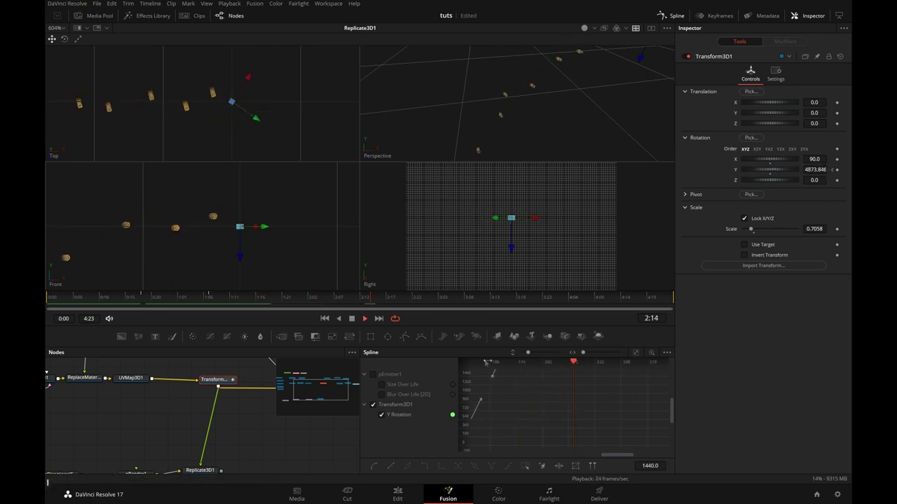
key("space")
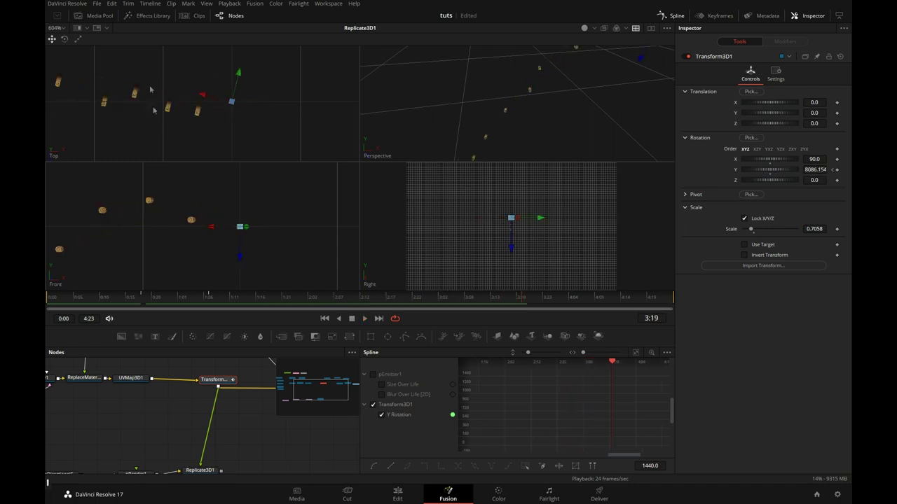
Step: Close the Spline editor and set Replicate3D1's Time Offset to 5 so the casings spin out of sync
left_click_drag(260, 419, 250, 401)
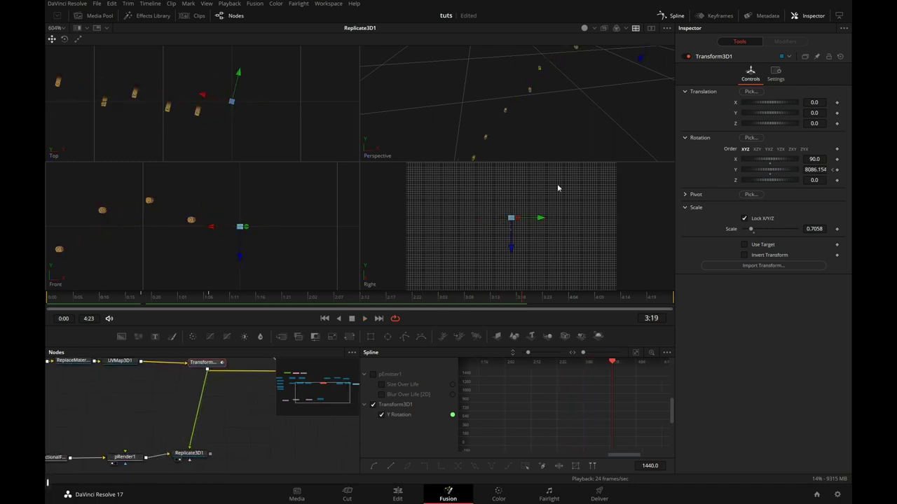
left_click(661, 16)
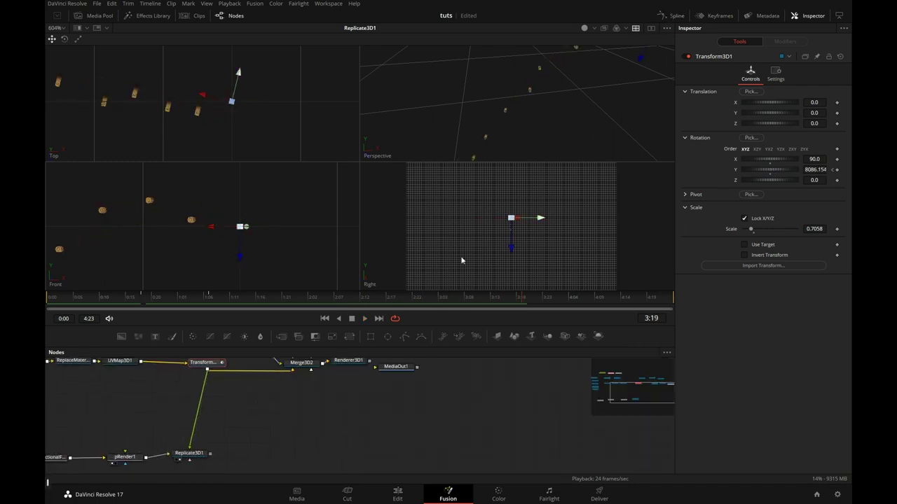
left_click(198, 457)
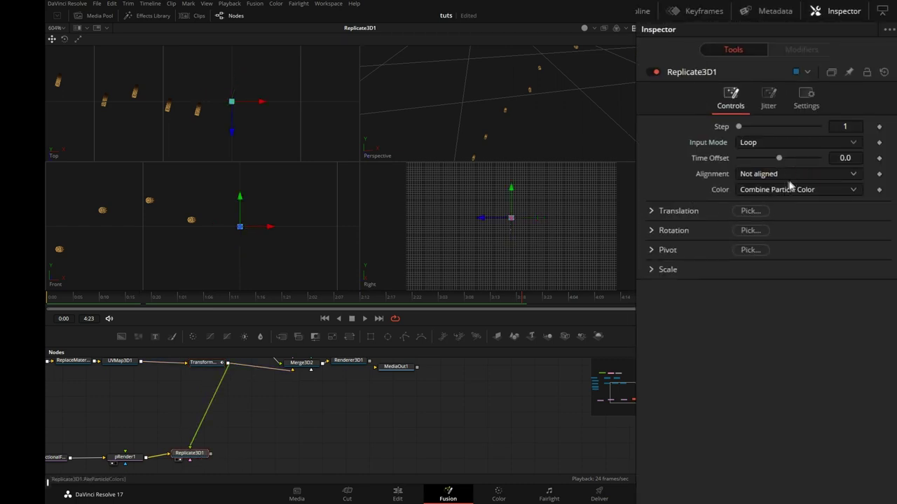
left_click(856, 158)
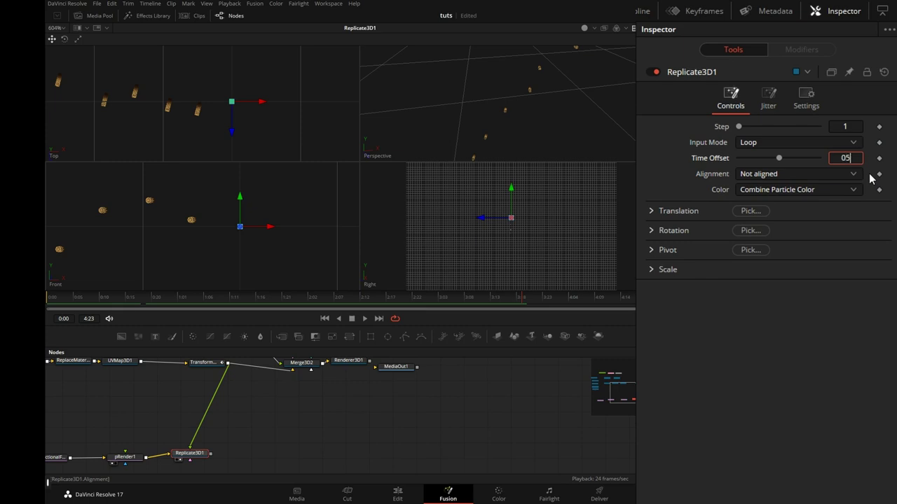
key("Tab")
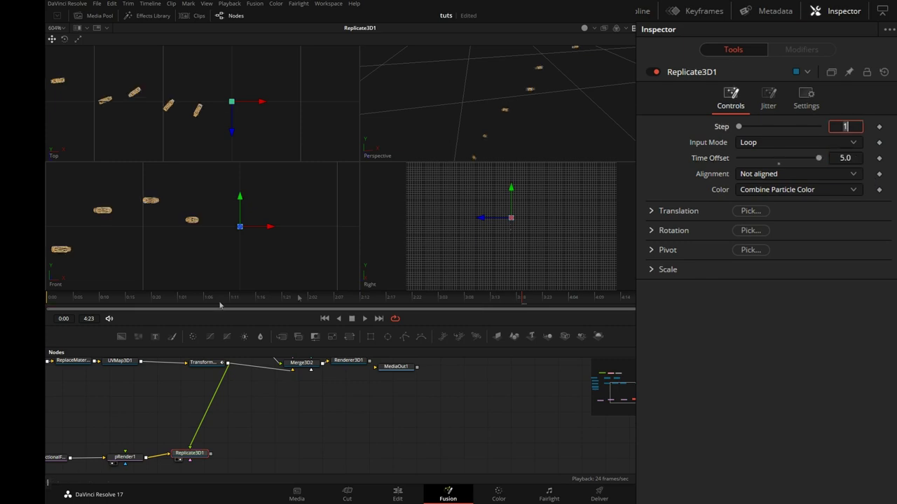
left_click(365, 319)
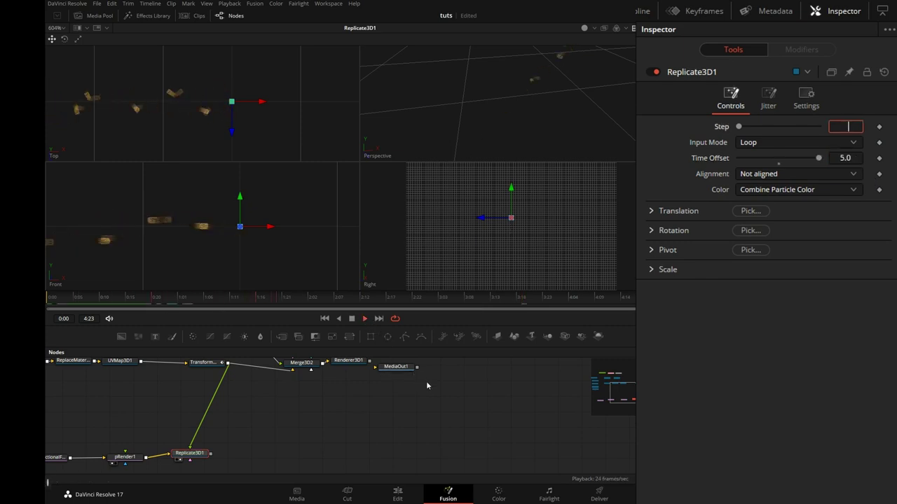
key("space")
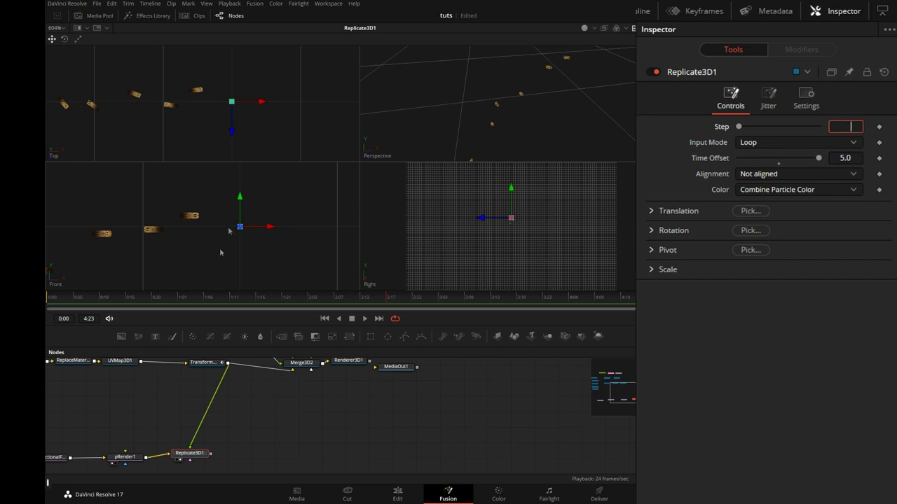
Step: Set Replicate3D1's rotation to X 96.5, Y 41.7 and Z 47, and scrub the timeline to check the casings' tumbling
left_click(199, 457)
left_click(653, 231)
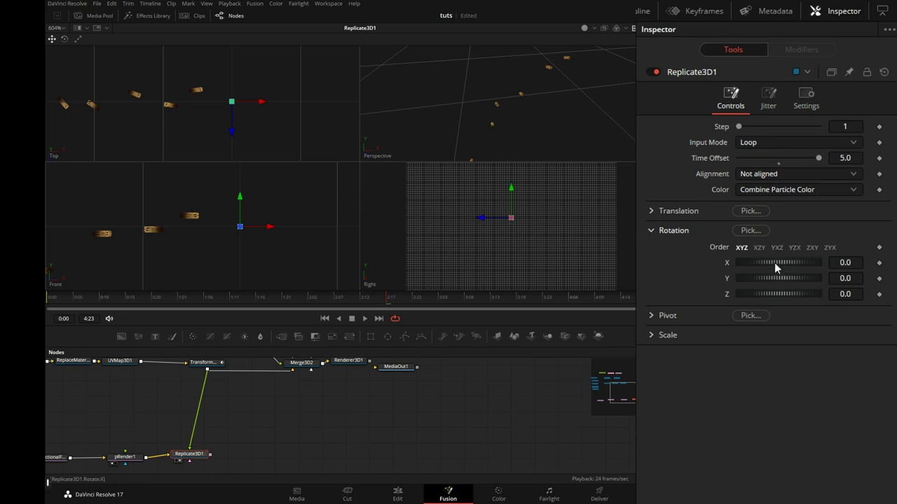
left_click_drag(774, 263, 787, 291)
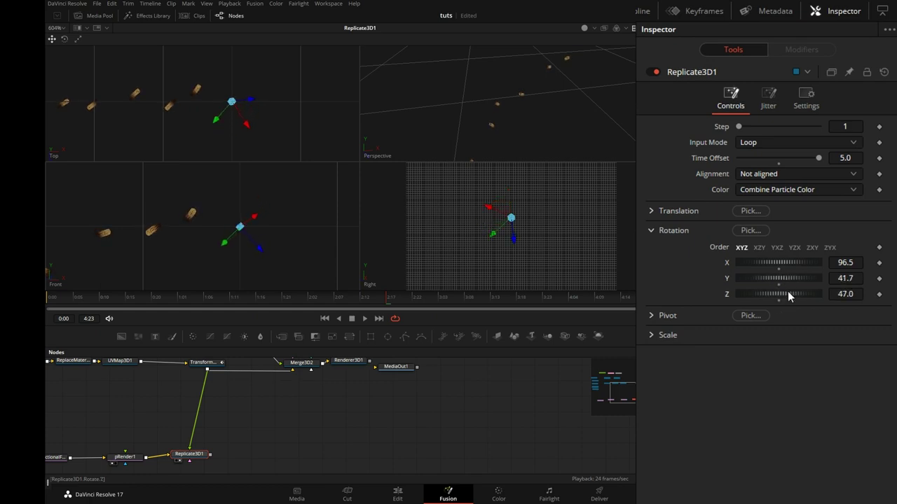
left_click(122, 303)
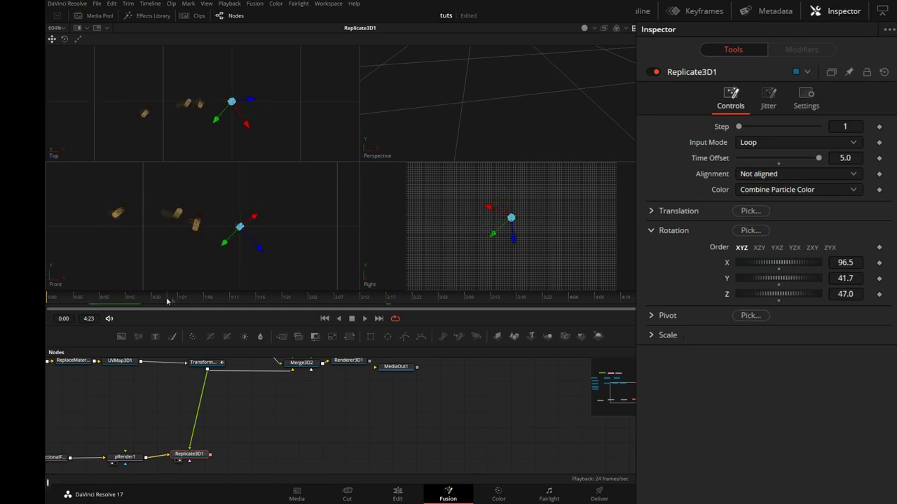
Step: Set pEmitter1's particle Number to 0.1 and its Velocity to about 0.397
left_click(84, 456)
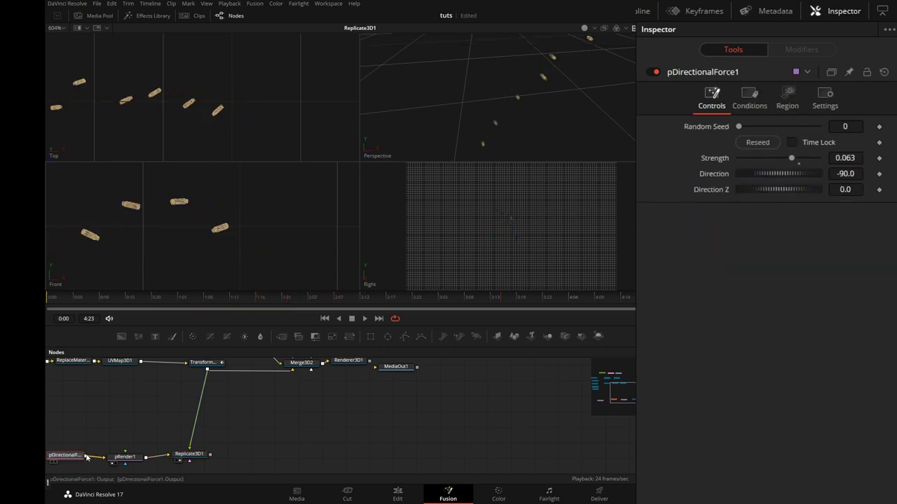
left_click_drag(47, 440, 140, 428)
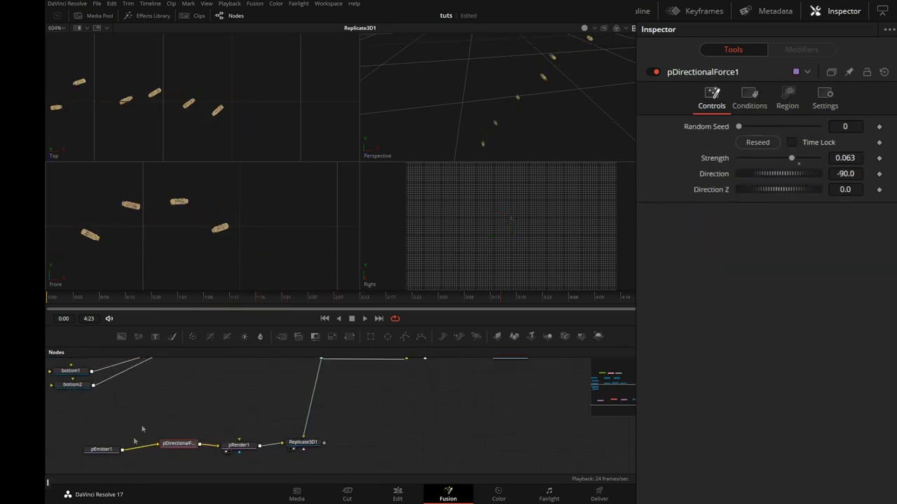
left_click(109, 448)
double_click(850, 180)
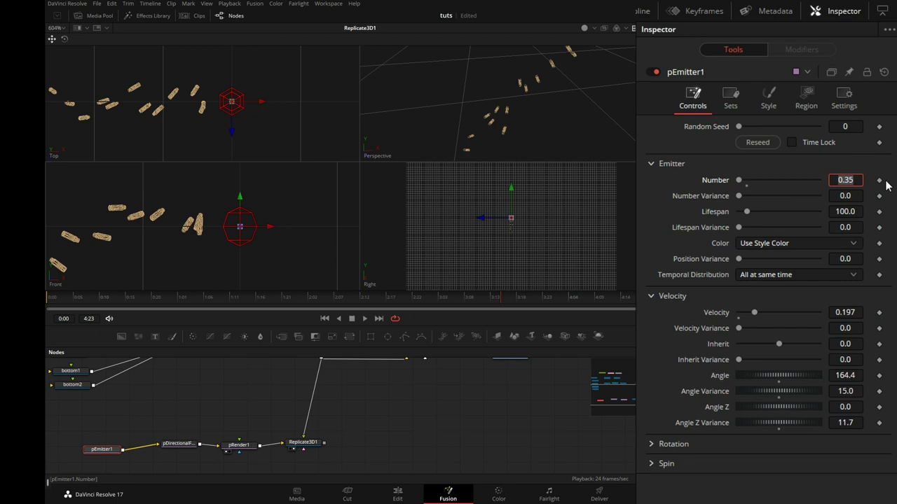
type("0.1")
key("Tab")
left_click(761, 310)
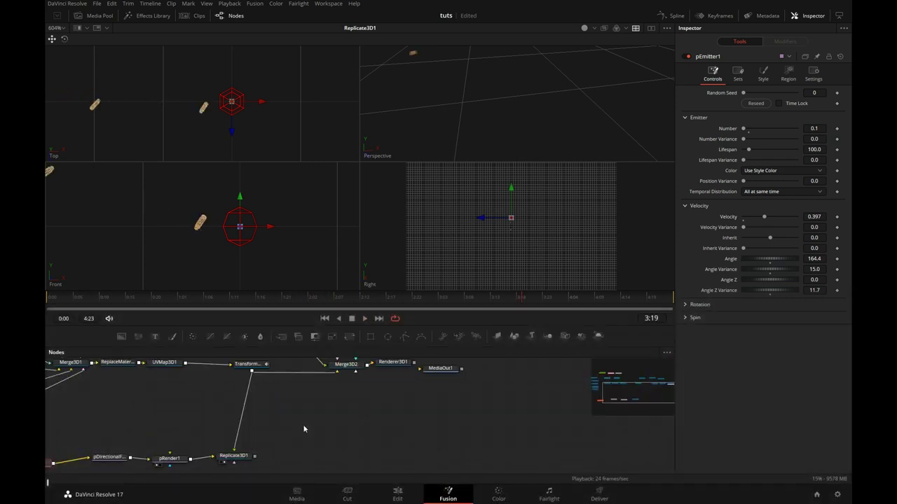
Step: Move MediaOut1 aside, then place the lights, Merge3D2 and Renderer3D1 beside Replicate3D1 and connect Replicate3D1's output to Merge3D2
left_click(257, 456)
left_click_drag(320, 413, 277, 452)
left_click_drag(288, 411, 245, 428)
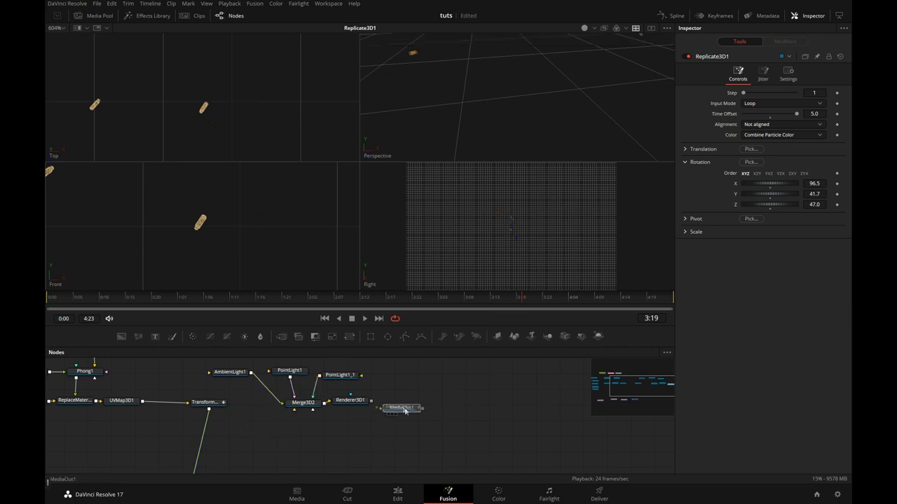
left_click_drag(397, 406, 488, 410)
left_click_drag(407, 434, 244, 370)
left_click_drag(291, 397, 337, 418)
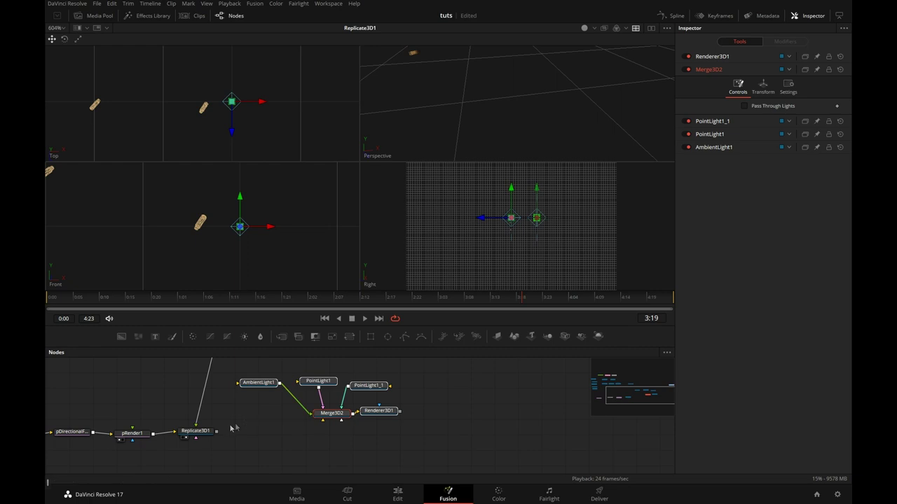
left_click_drag(217, 431, 552, 152)
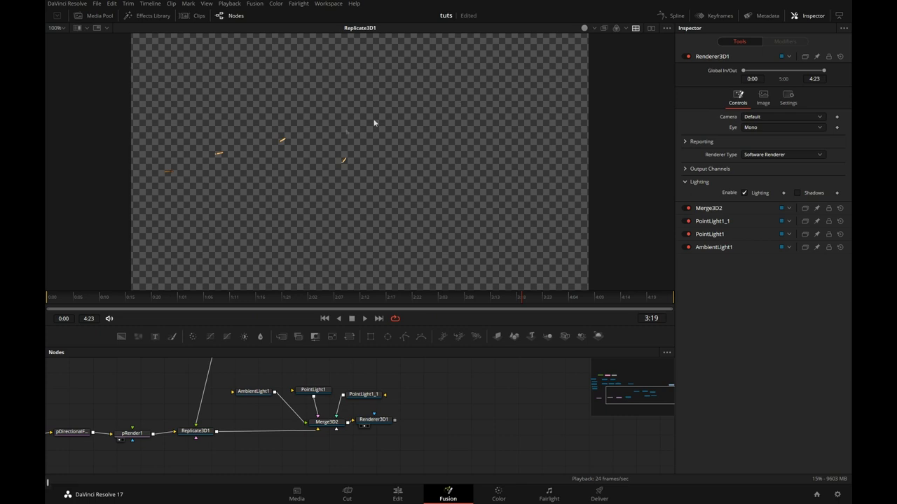
Step: Turn off the Checker Underlay option in the viewer showing Renderer3D1
right_click(482, 113)
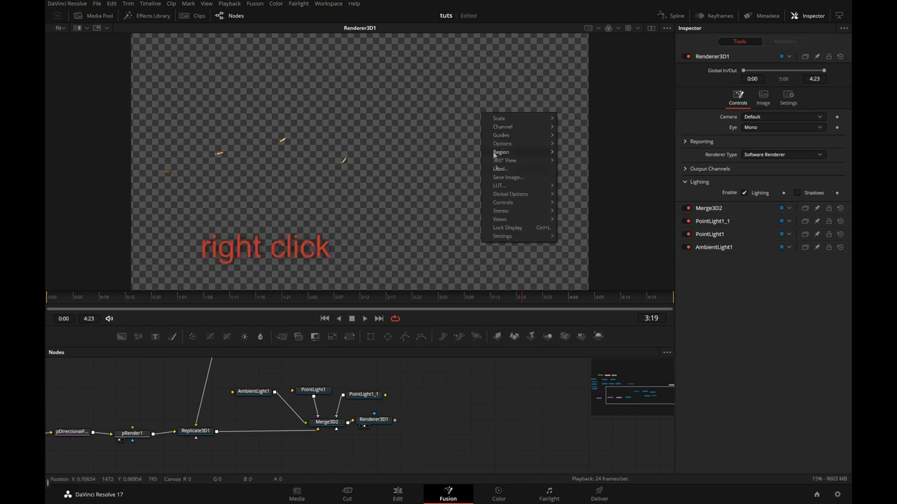
mouse_move(523, 139)
mouse_move(476, 130)
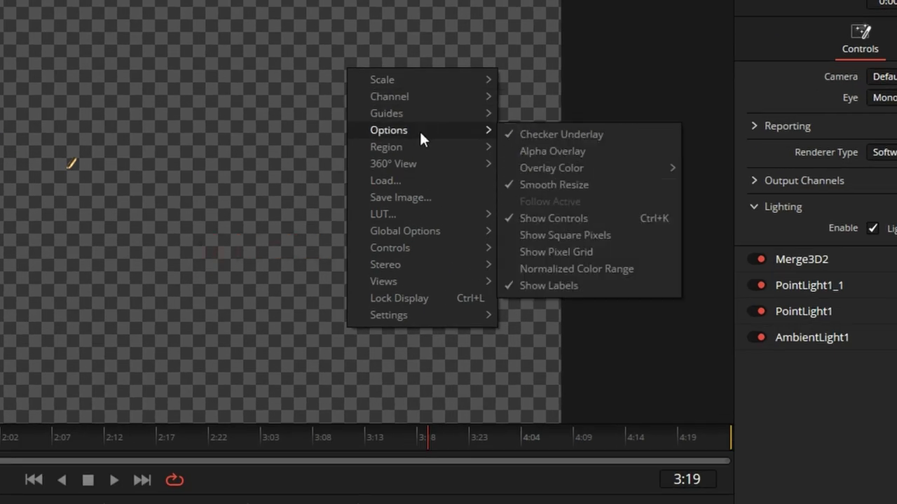
left_click(622, 137)
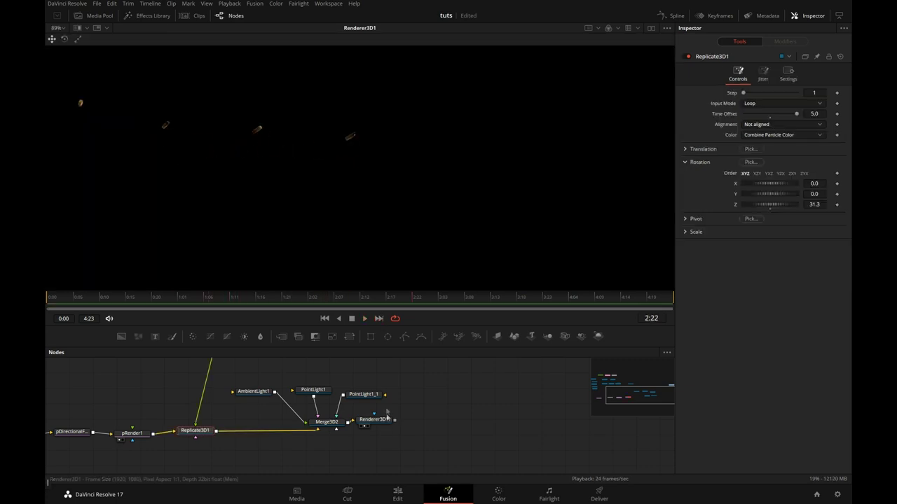
Step: Space Renderer3D1 away from Merge3D2, set Merge3D2's Y rotation to about 75.6, and play the animation
left_click_drag(381, 421, 408, 424)
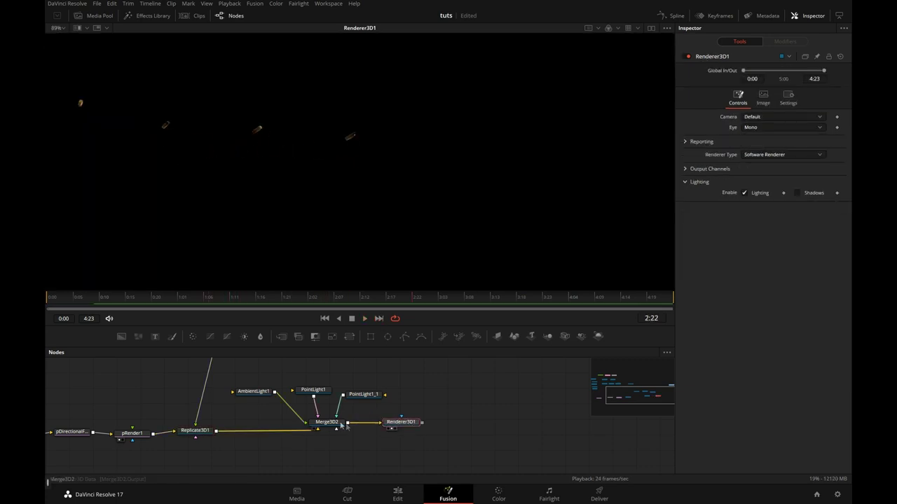
left_click(339, 424)
left_click(763, 73)
left_click_drag(765, 168, 775, 170)
left_click_drag(785, 242, 781, 245)
scroll(454, 168, "down", 4)
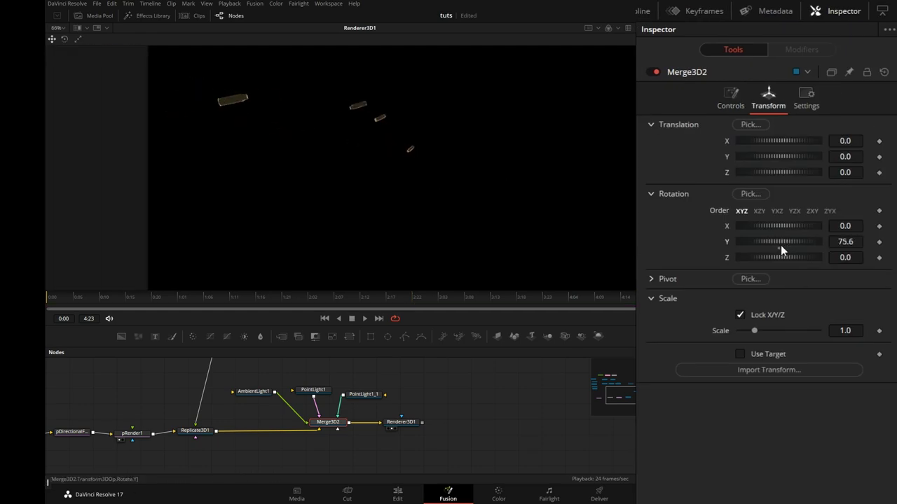
key("space")
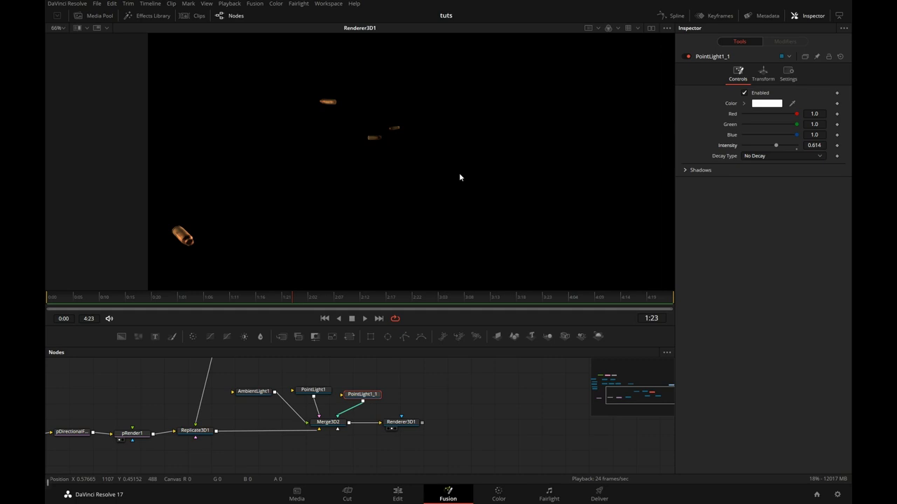
Step: Enable Motion Blur in Renderer3D1's settings
left_click_drag(352, 432, 311, 429)
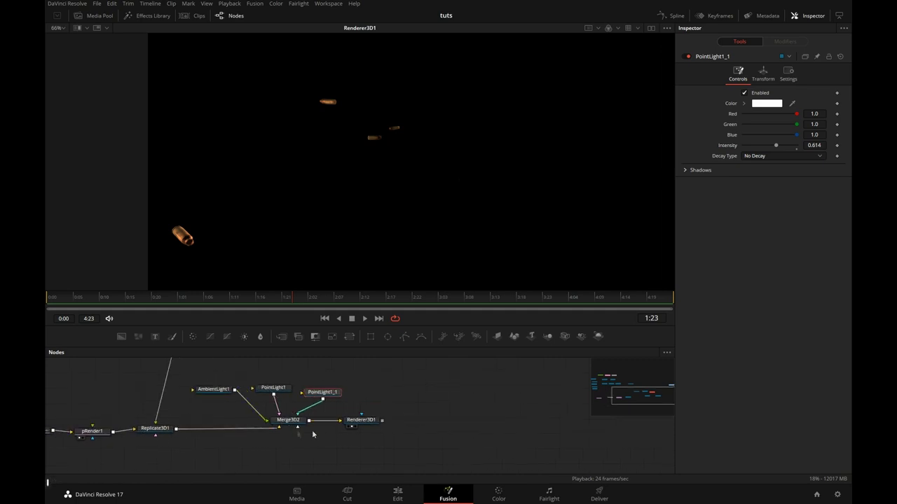
left_click(372, 419)
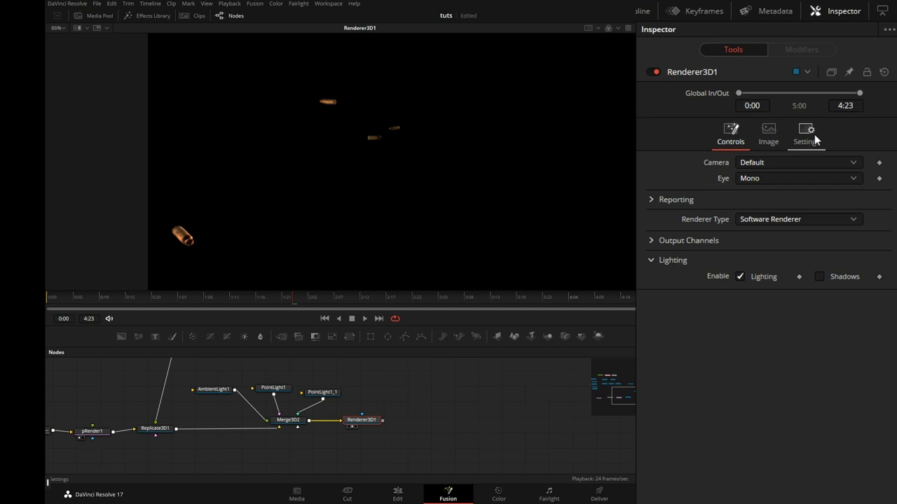
left_click(806, 134)
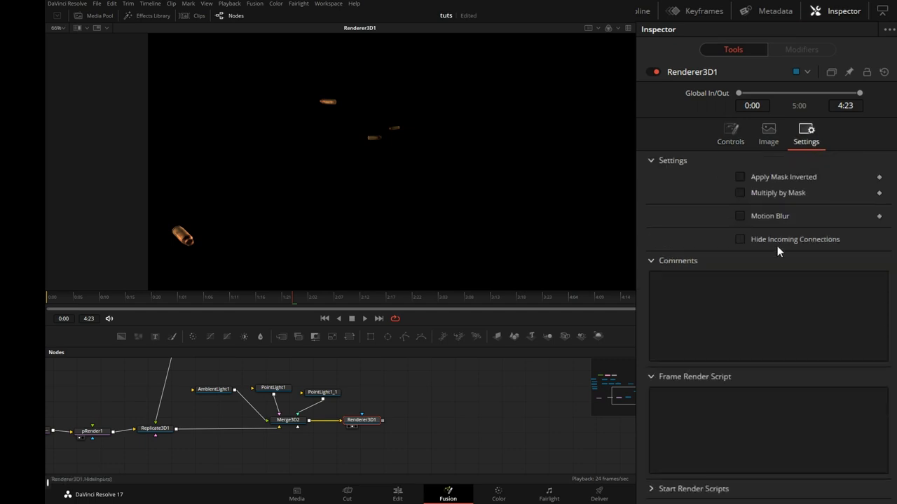
left_click(769, 217)
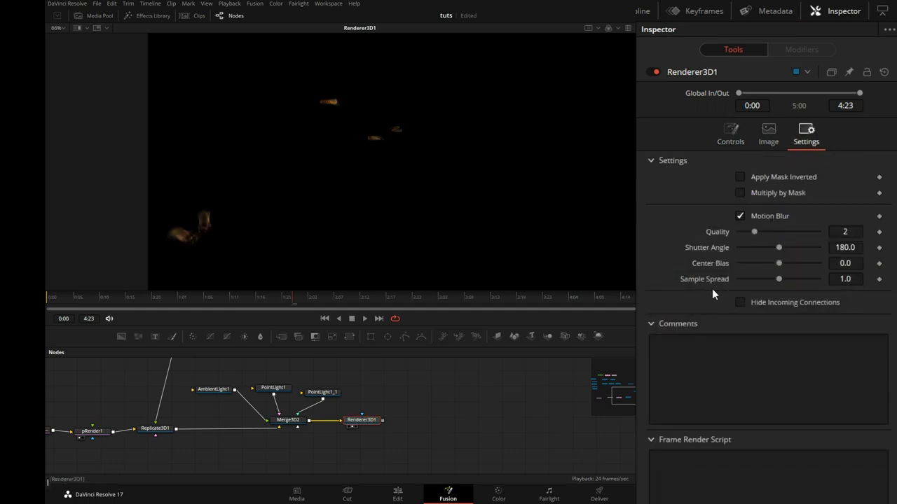
Step: Enable Motion Blur on pRender1 and raise its Quality to 5
left_click_drag(180, 443, 242, 441)
left_click(240, 429)
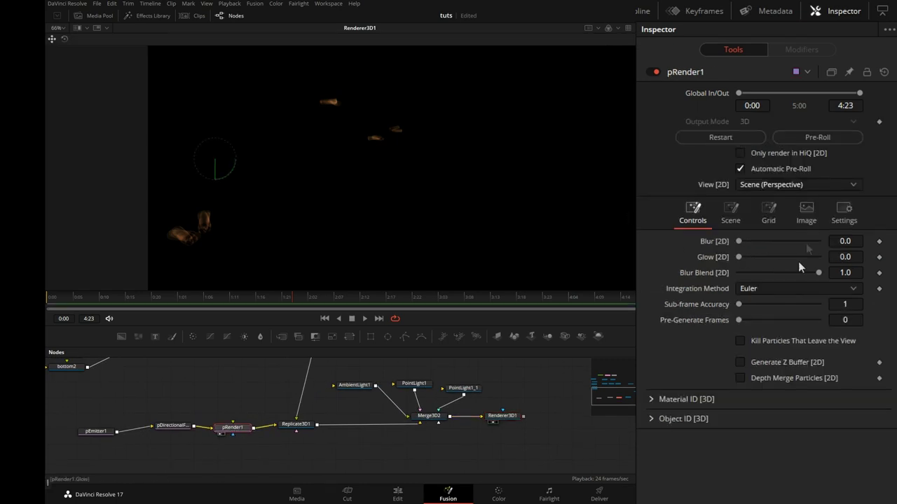
left_click(850, 215)
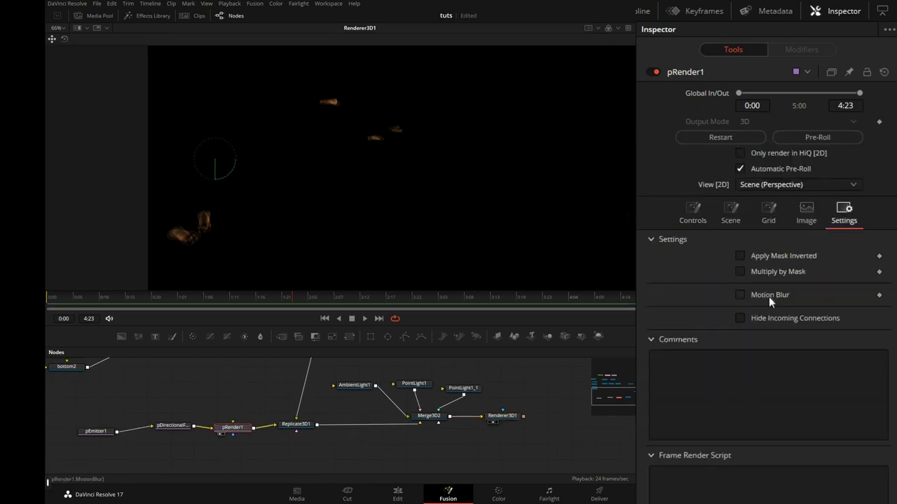
left_click(770, 295)
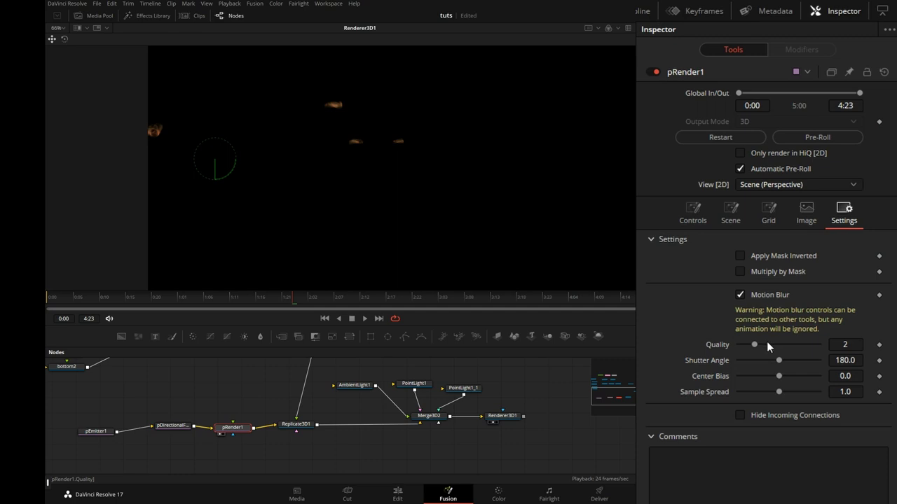
left_click_drag(760, 344, 785, 341)
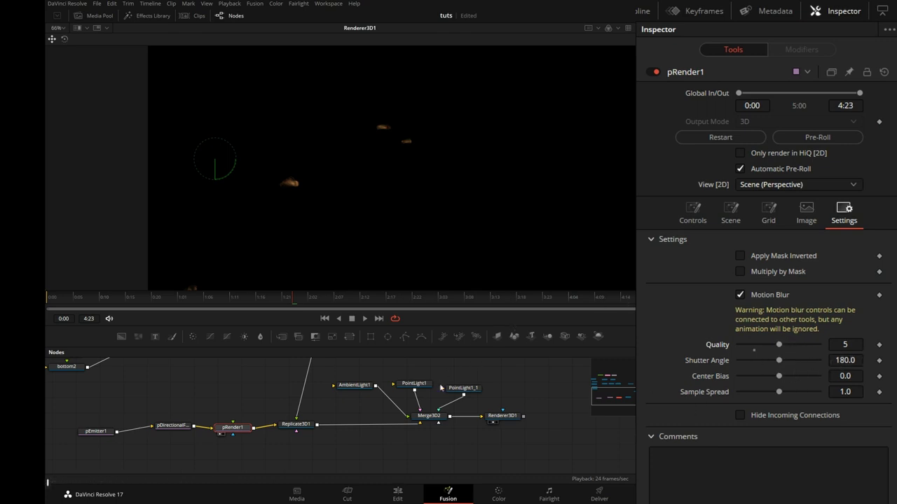
Step: Set Renderer3D1's motion blur Quality to 5 and check the rendered casings in both alpha and color
left_click(428, 416)
left_click(499, 418)
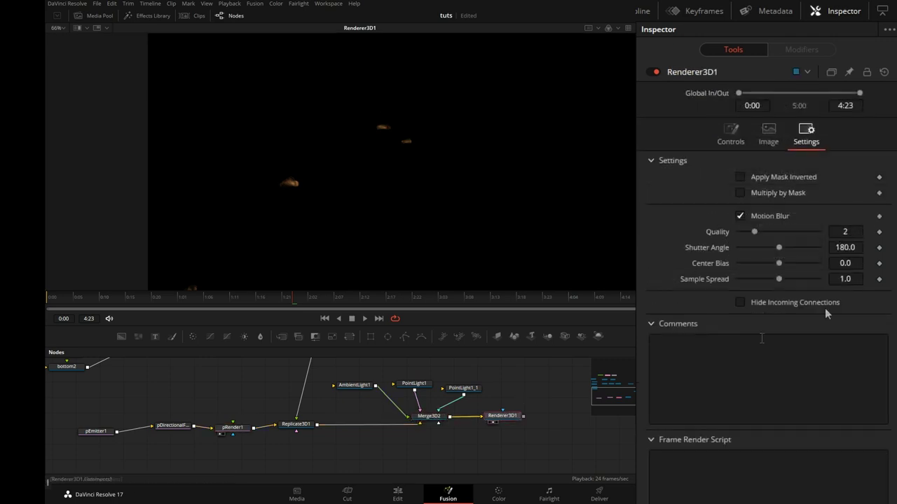
double_click(844, 231)
type("5")
key("Tab")
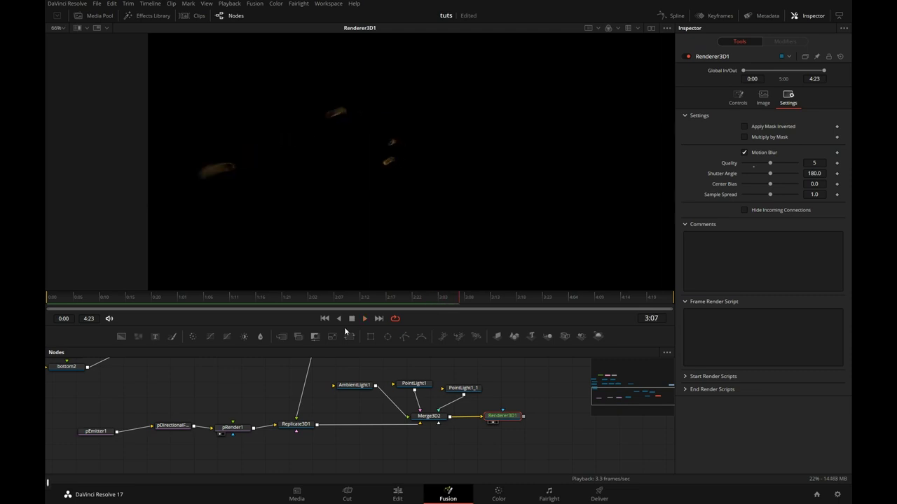
key("a")
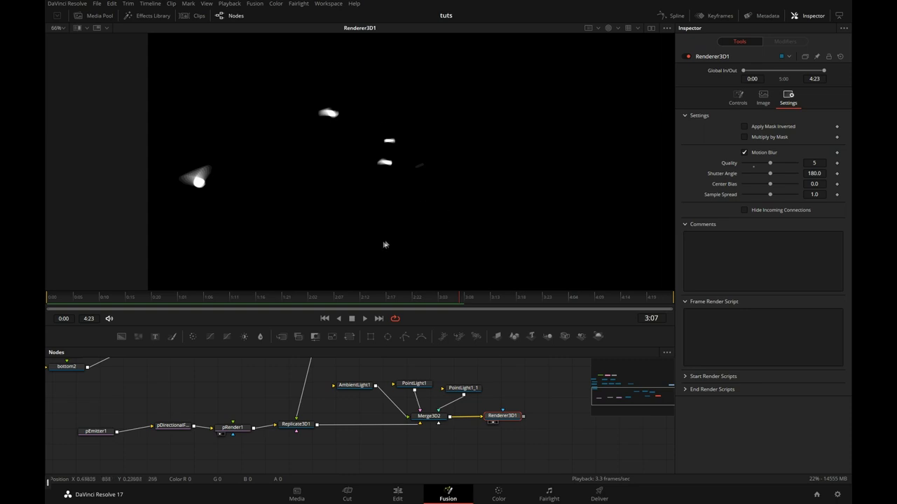
key("a")
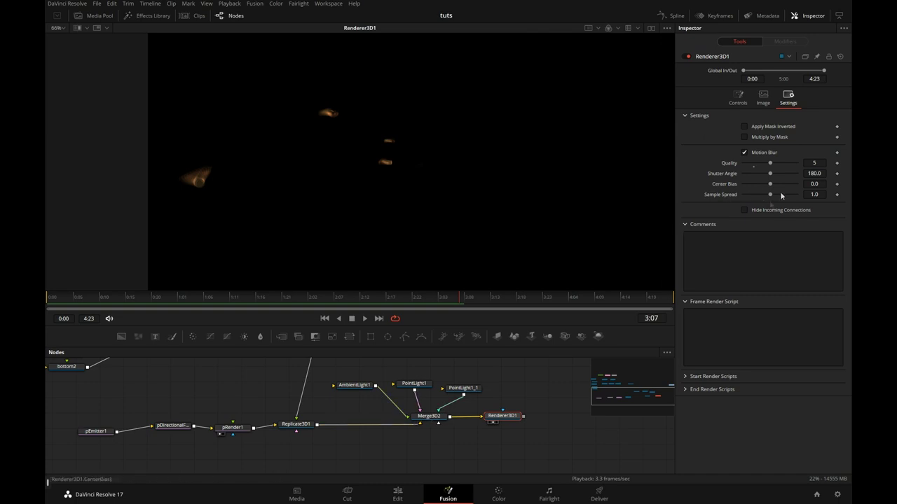
Step: Turn off Motion Blur on both Renderer3D1 and pRender1
left_click(765, 153)
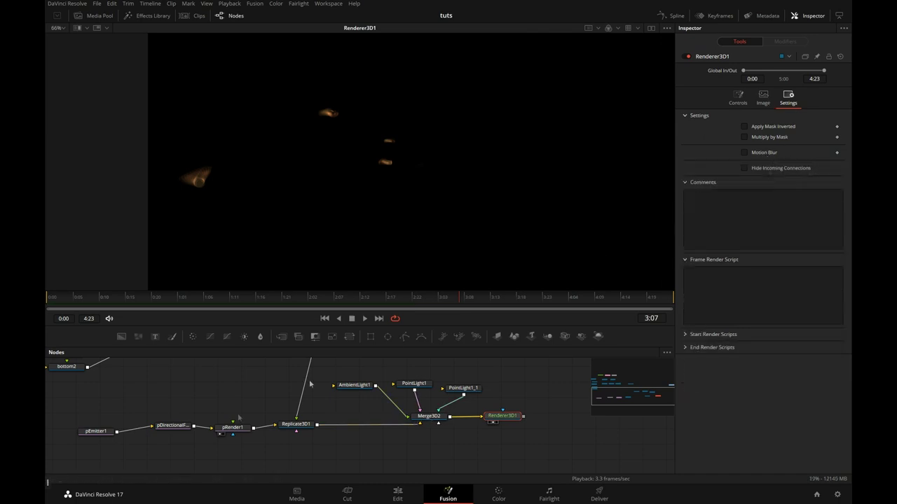
left_click(177, 426)
left_click(232, 427)
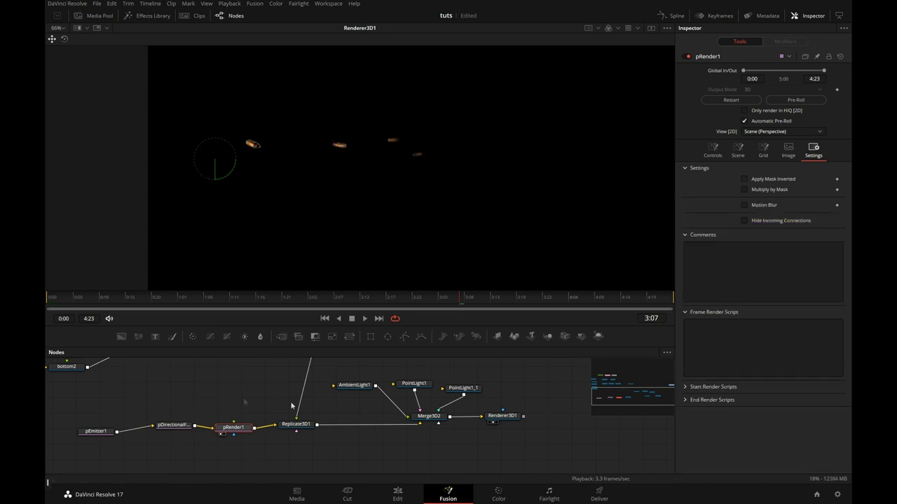
Step: Try higher particle Number values such as 3.9 on pEmitter1, and set the Number back to 0.1
left_click(96, 431)
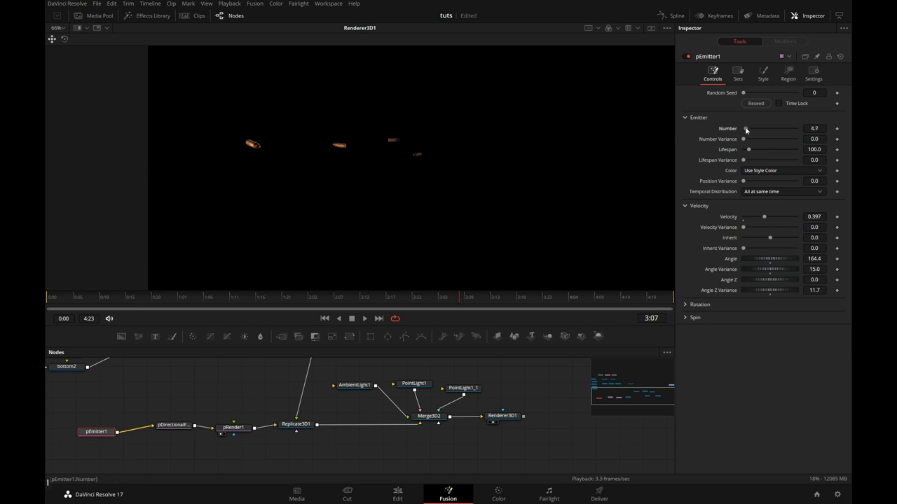
left_click_drag(746, 129, 743, 129)
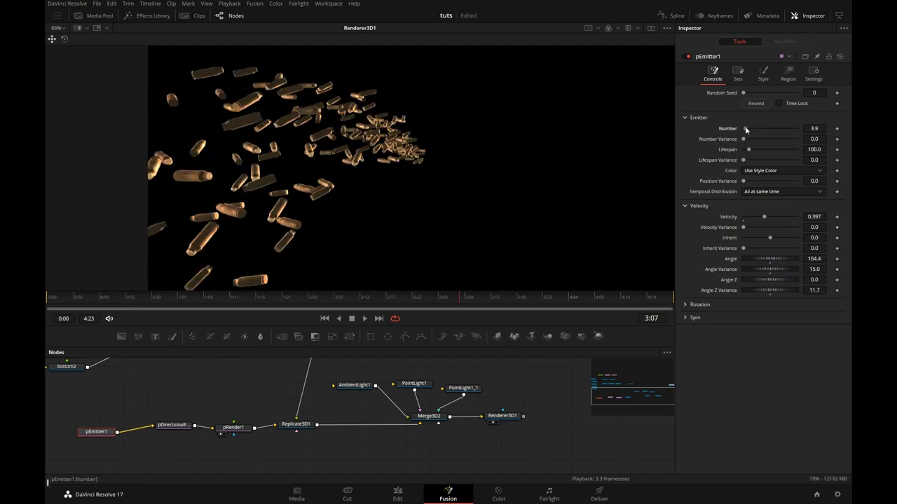
left_click_drag(815, 129, 818, 129)
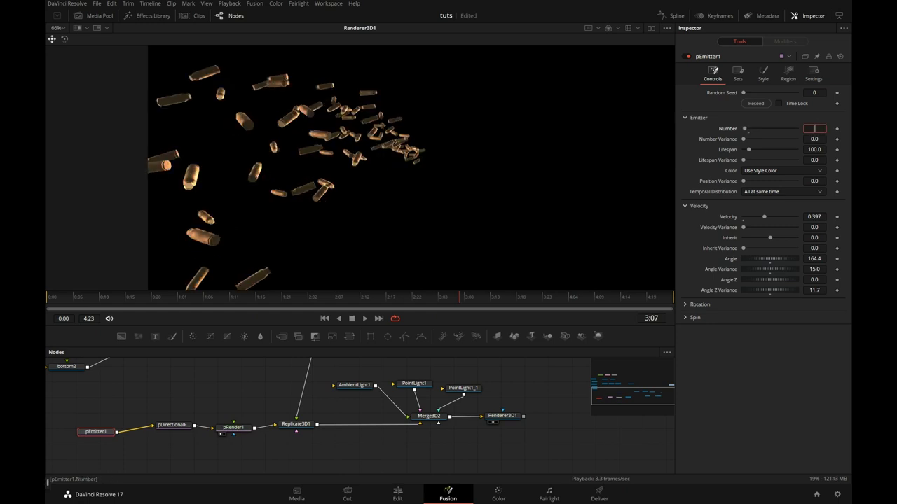
key("Return")
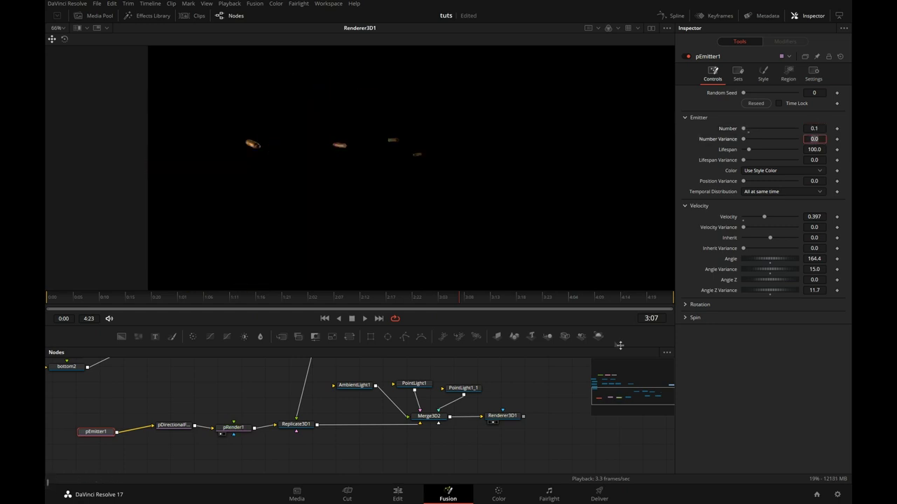
Step: Open the spline editor and keyframe pEmitter1's Number at 0.1 on frame 0:00 and 0 on frame 0:06
left_click(666, 16)
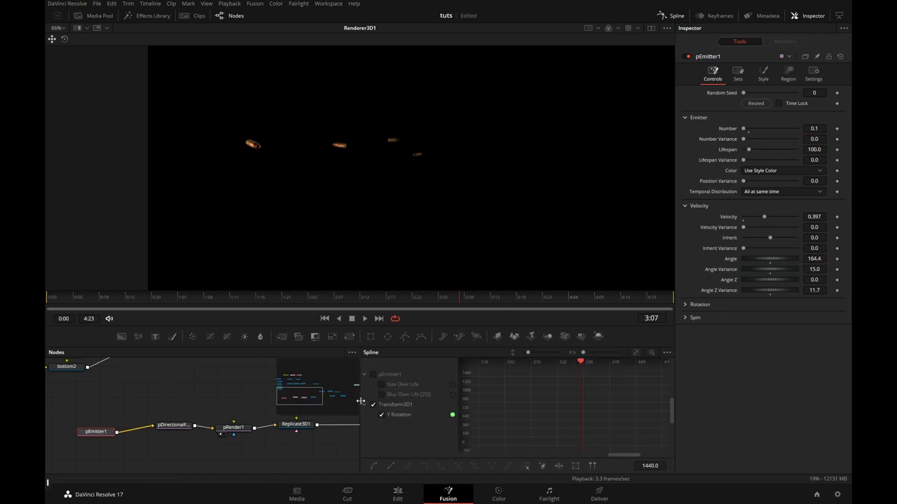
left_click_drag(361, 401, 213, 401)
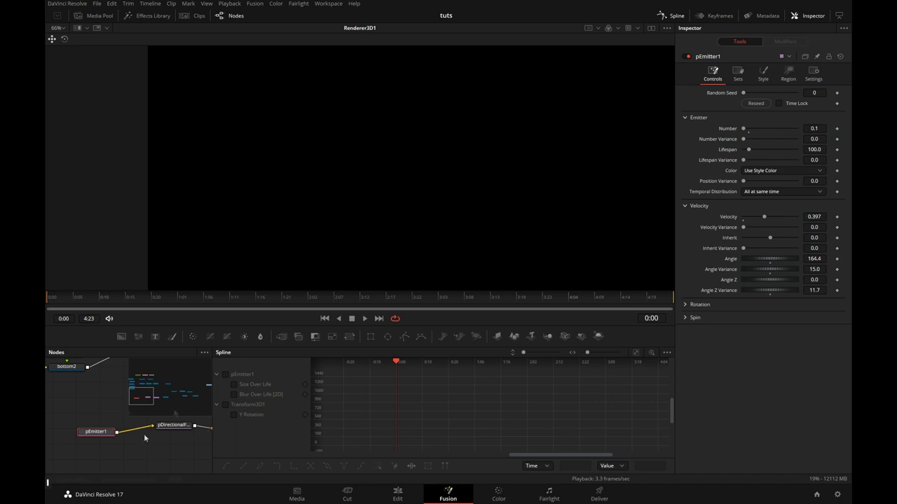
left_click(836, 130)
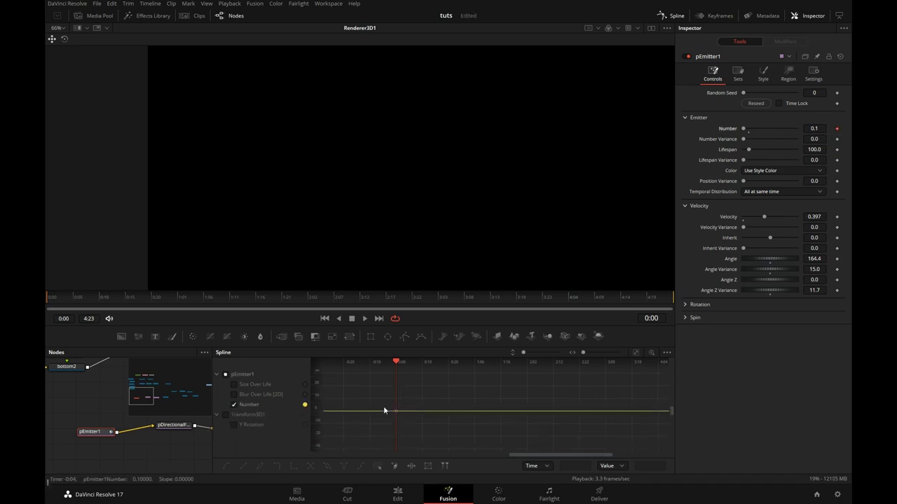
left_click_drag(396, 362, 410, 363)
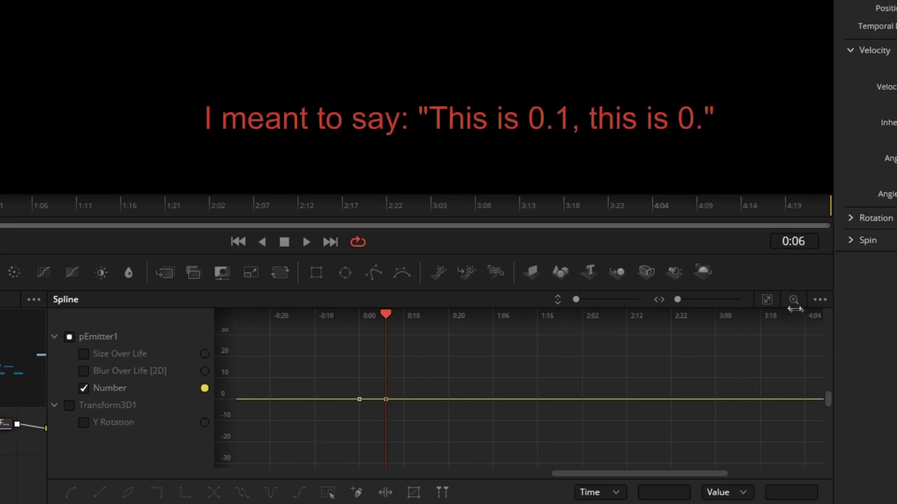
left_click(768, 300)
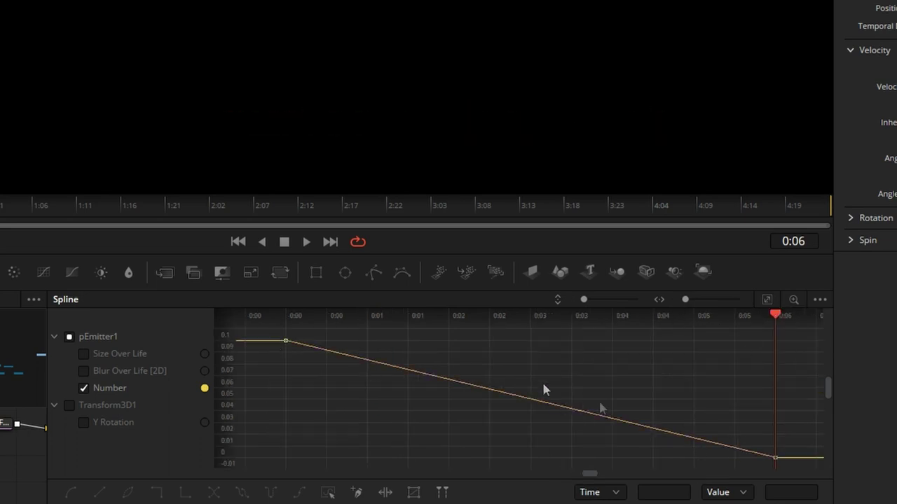
Step: Add alternating Number keyframes: about 0.0954 at 0:12, 0 at about 1:04, about 0.095 at 2:01, and 0 at 2:16
left_click_drag(685, 300, 677, 300)
left_click_drag(630, 356, 457, 351)
left_click_drag(429, 316, 565, 316)
left_click_drag(565, 457, 217, 356)
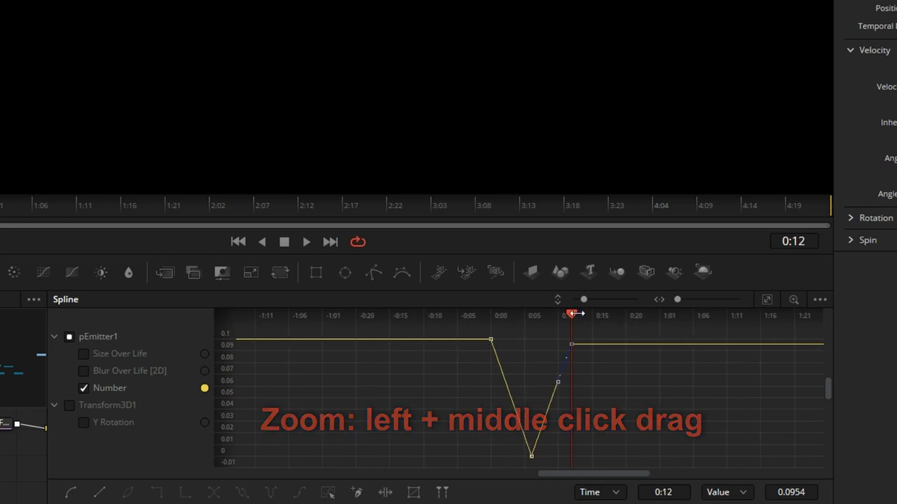
left_click_drag(573, 315, 677, 457)
left_click(671, 345)
left_click_drag(627, 350, 406, 343)
left_click_drag(453, 315, 623, 316)
left_click(628, 450)
left_click_drag(623, 454, 622, 337)
left_click_drag(738, 338, 736, 462)
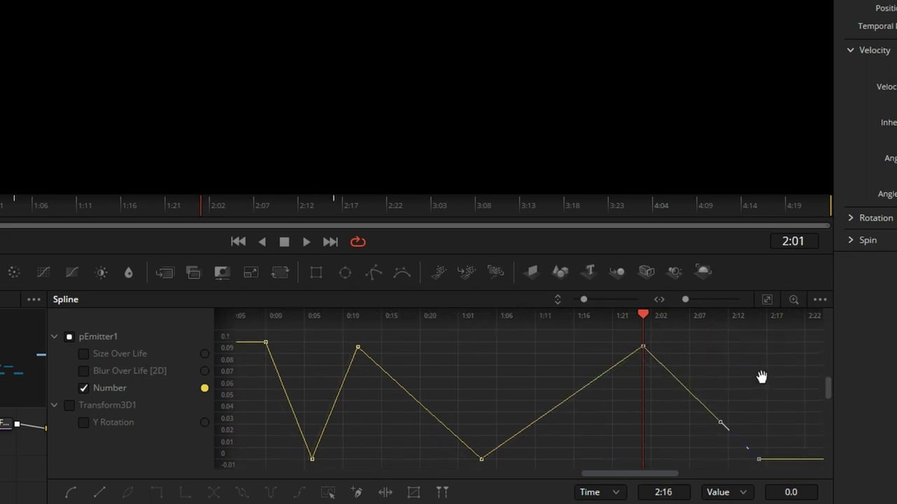
Step: Select all the Number keyframes, convert the curve to stepped interpolation, and play back the casing ejection
scroll(761, 376, "down", 3)
left_click_drag(438, 336, 772, 464)
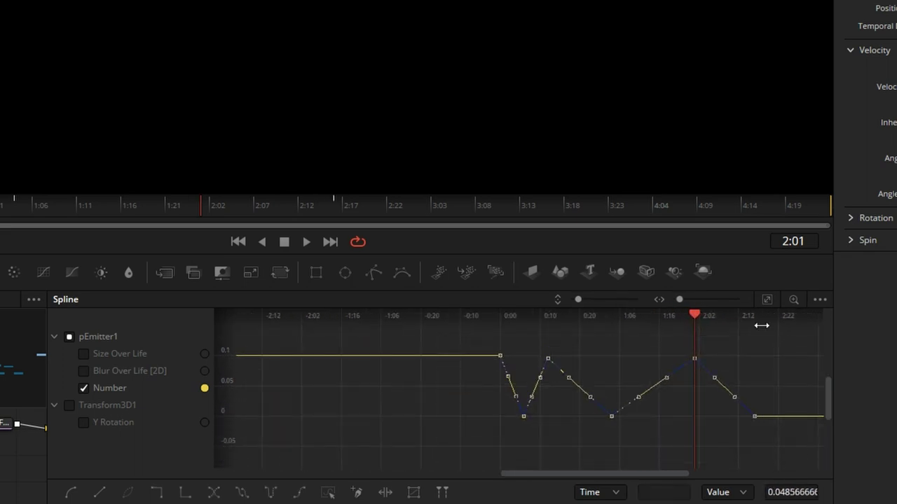
key("shift+i")
key("space")
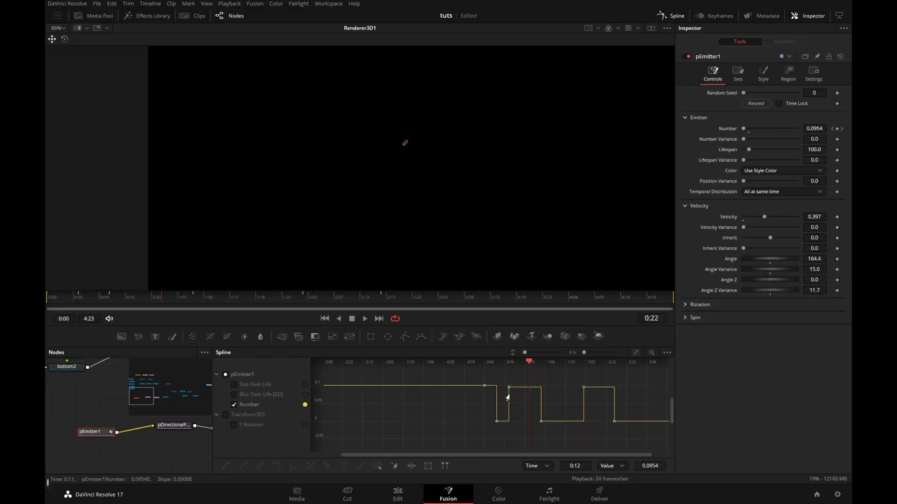
Step: Lower the last pulse of the Number curve to 0.085 and shift the whole pulse to start shortly after 3:00
left_click_drag(509, 388, 576, 391)
left_click_drag(544, 401, 480, 384)
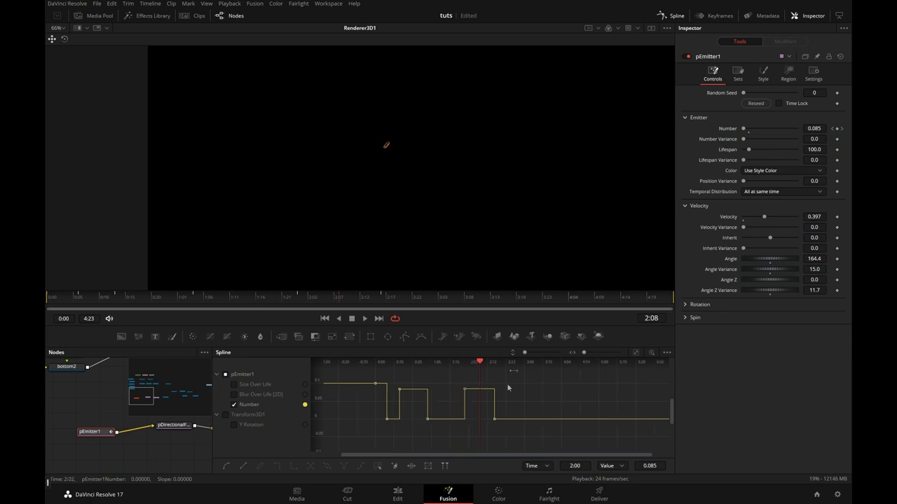
left_click_drag(549, 383, 444, 433)
left_click_drag(463, 392, 514, 390)
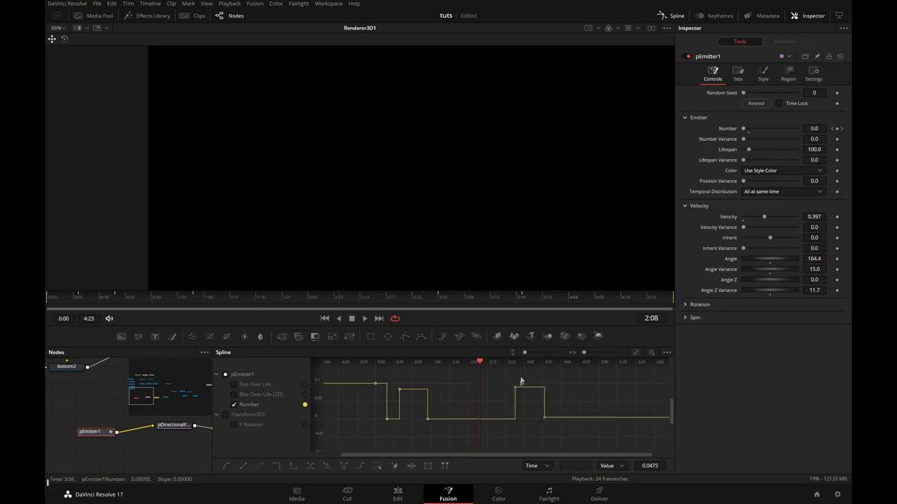
Step: Raise the last Number pulse to 0.167, extend its end to 4:21, and scrub through the ejected casings
scroll(482, 365, "down", 3)
left_click_drag(470, 404, 508, 436)
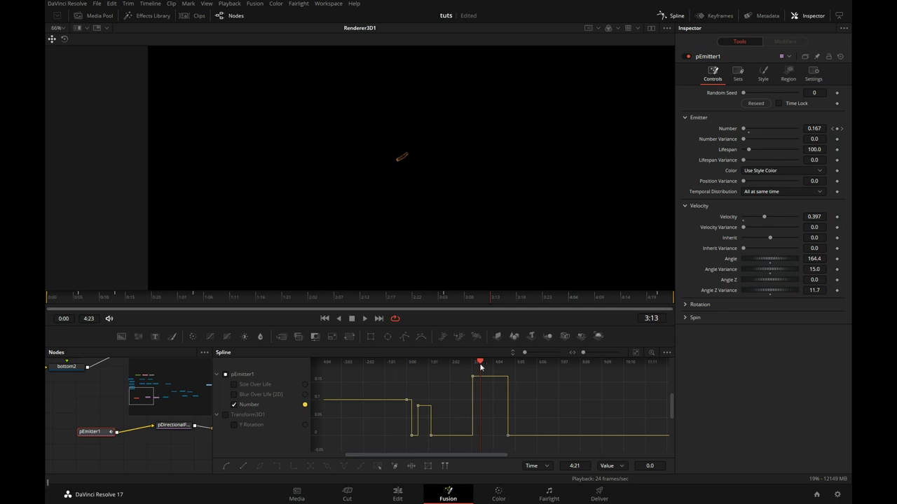
mouse_move(481, 363)
left_mouse_down()
mouse_move(478, 377)
mouse_move(489, 377)
left_mouse_up()
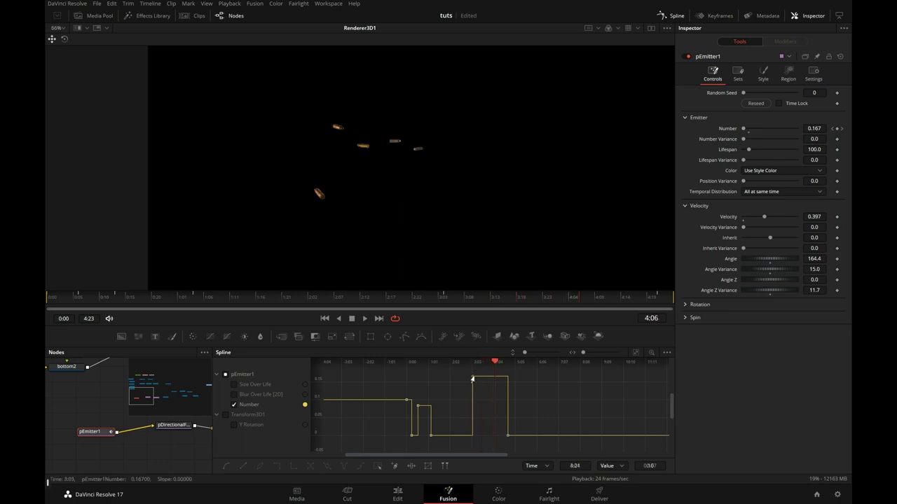
left_click_drag(472, 378, 422, 364)
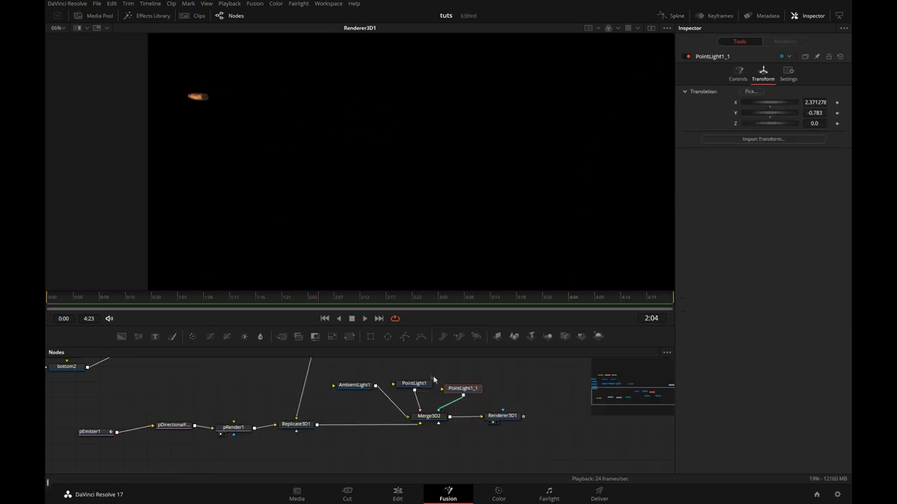
Step: Show PointLight1's translation settings, and switch to the Edit page to view the compositions on the timeline
left_click(414, 384)
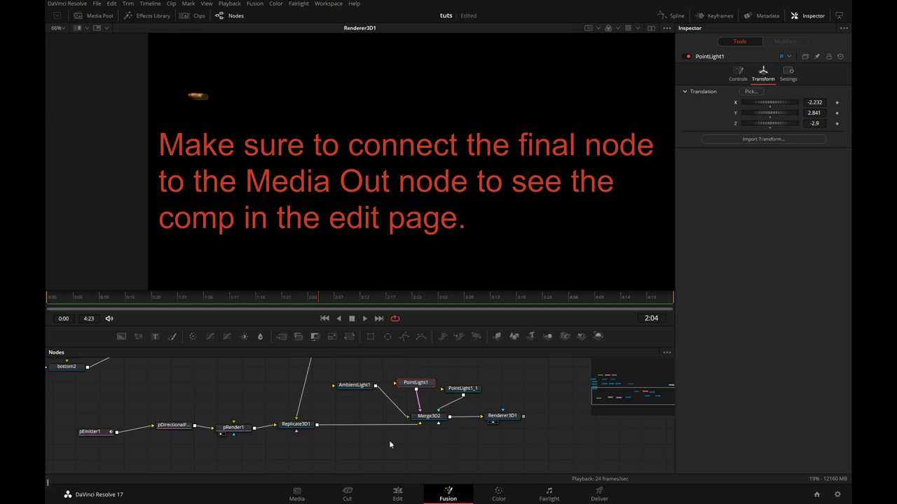
left_click(411, 496)
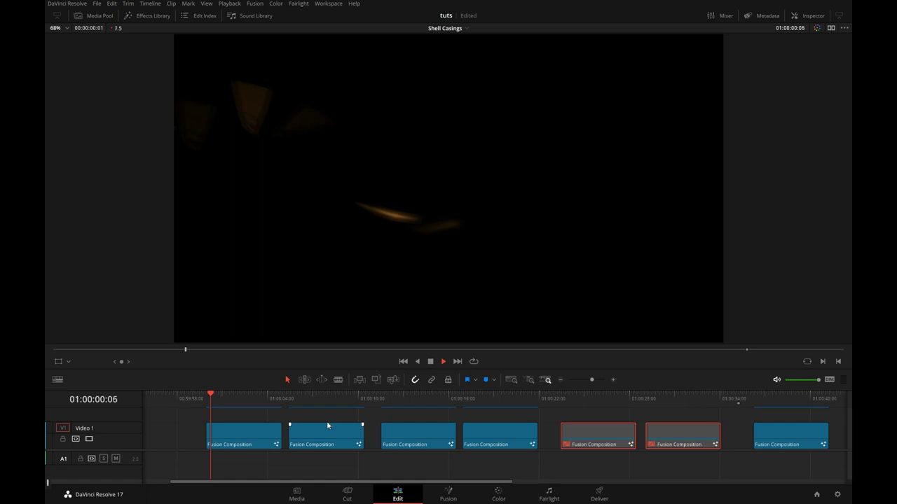